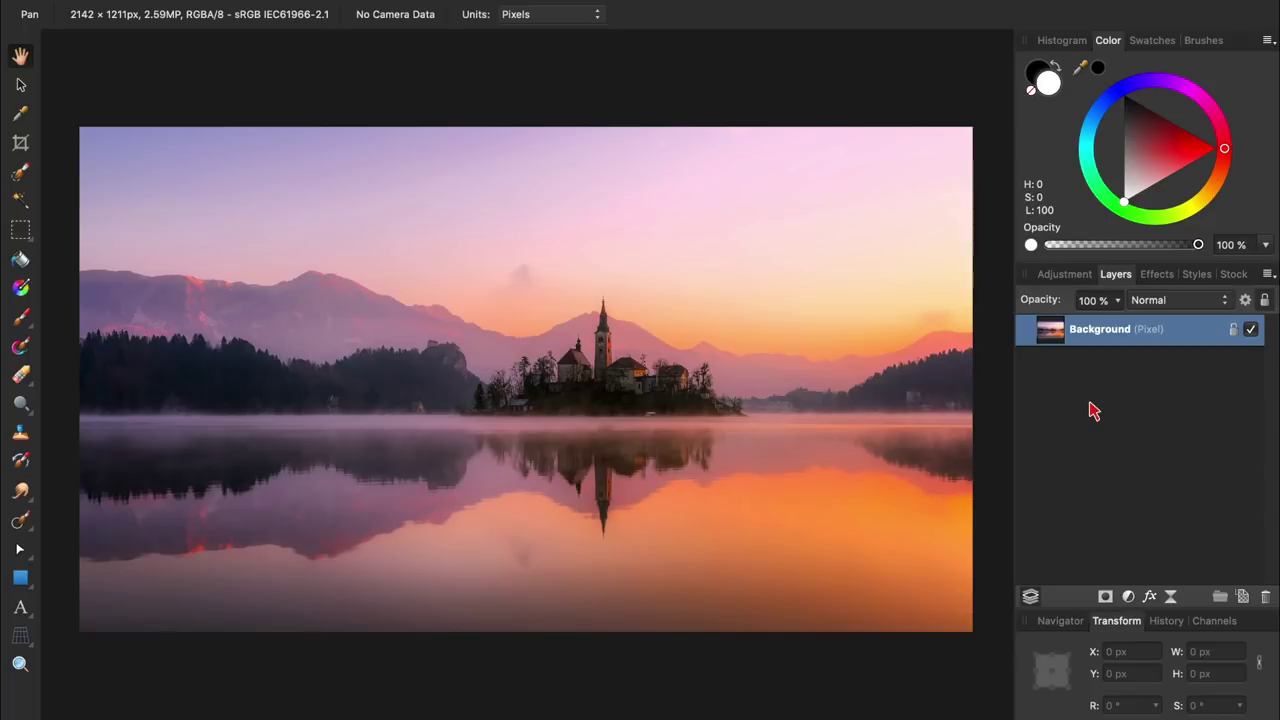
Duplicate the photo layer, apply Detect Edges to the copy, and blend it in Subtract mode.
key("super+j")
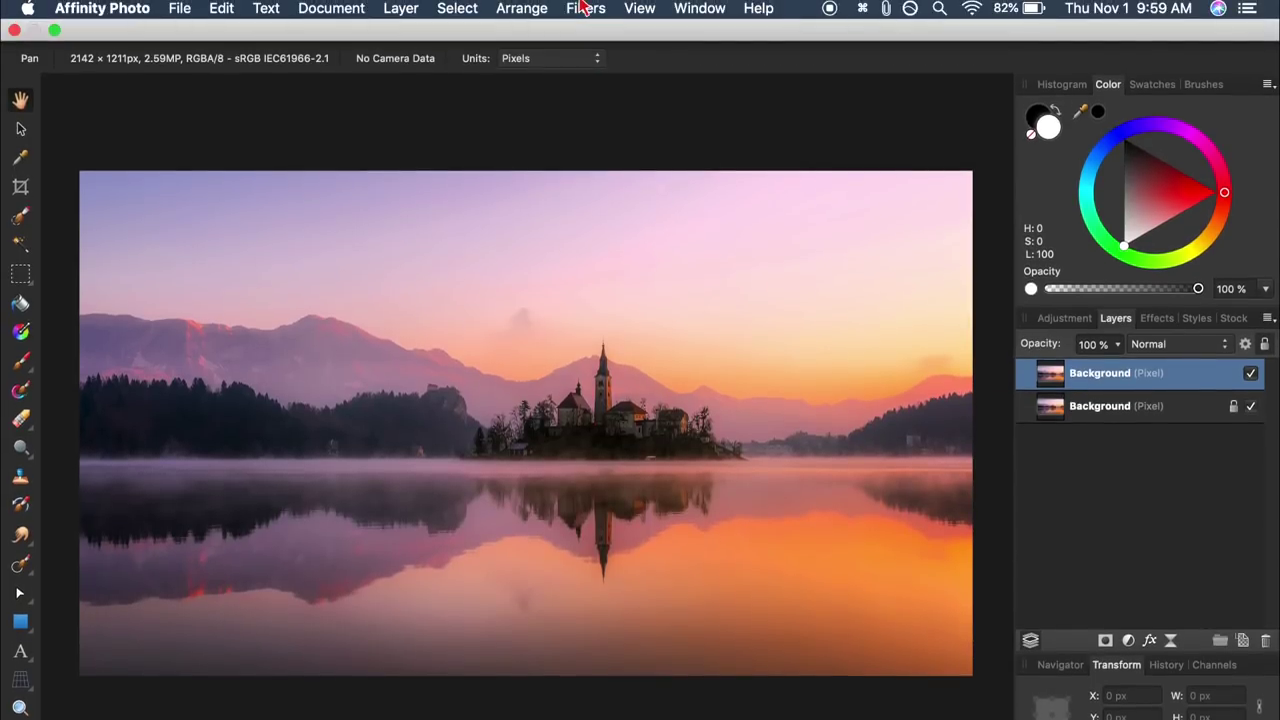
left_click(586, 9)
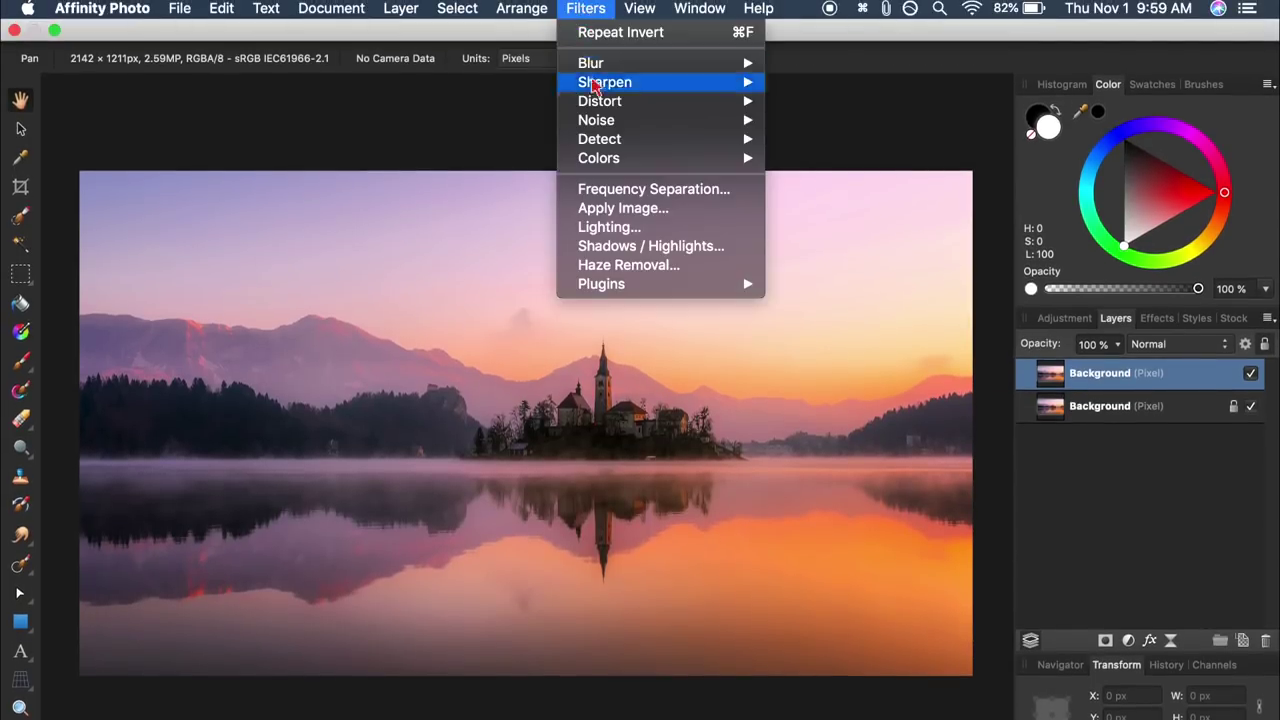
mouse_move(602, 140)
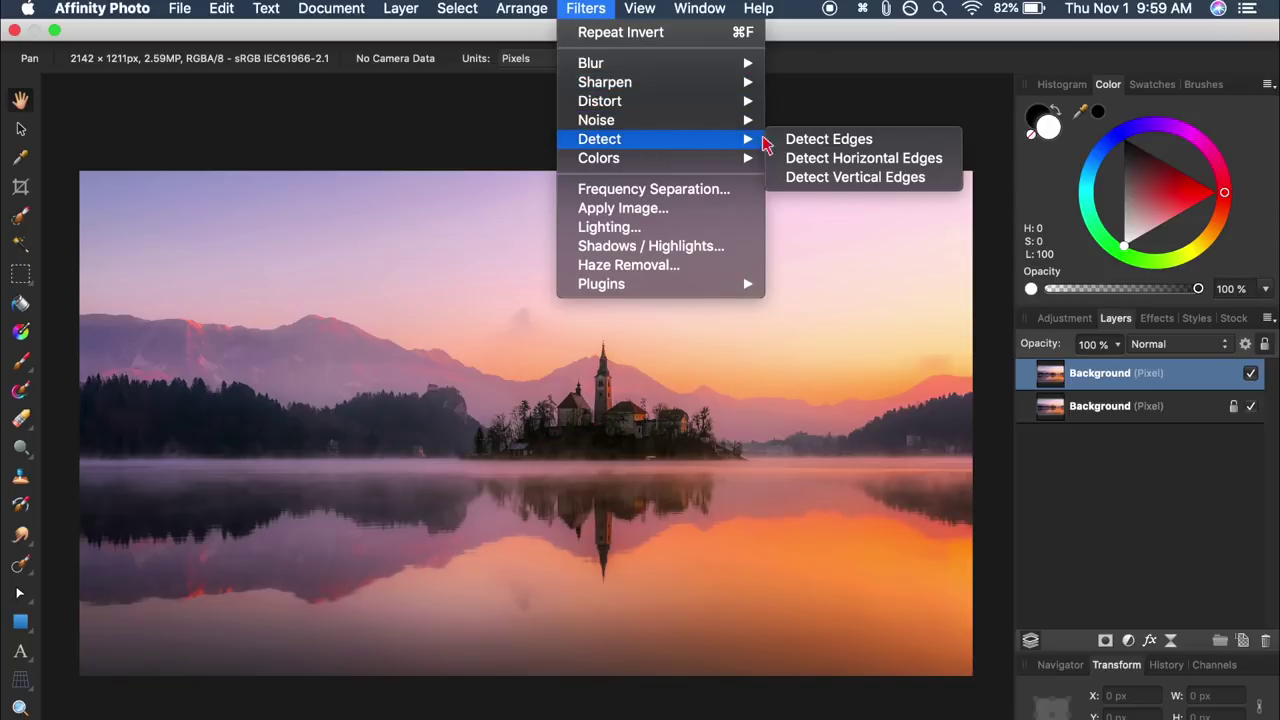
left_click(793, 140)
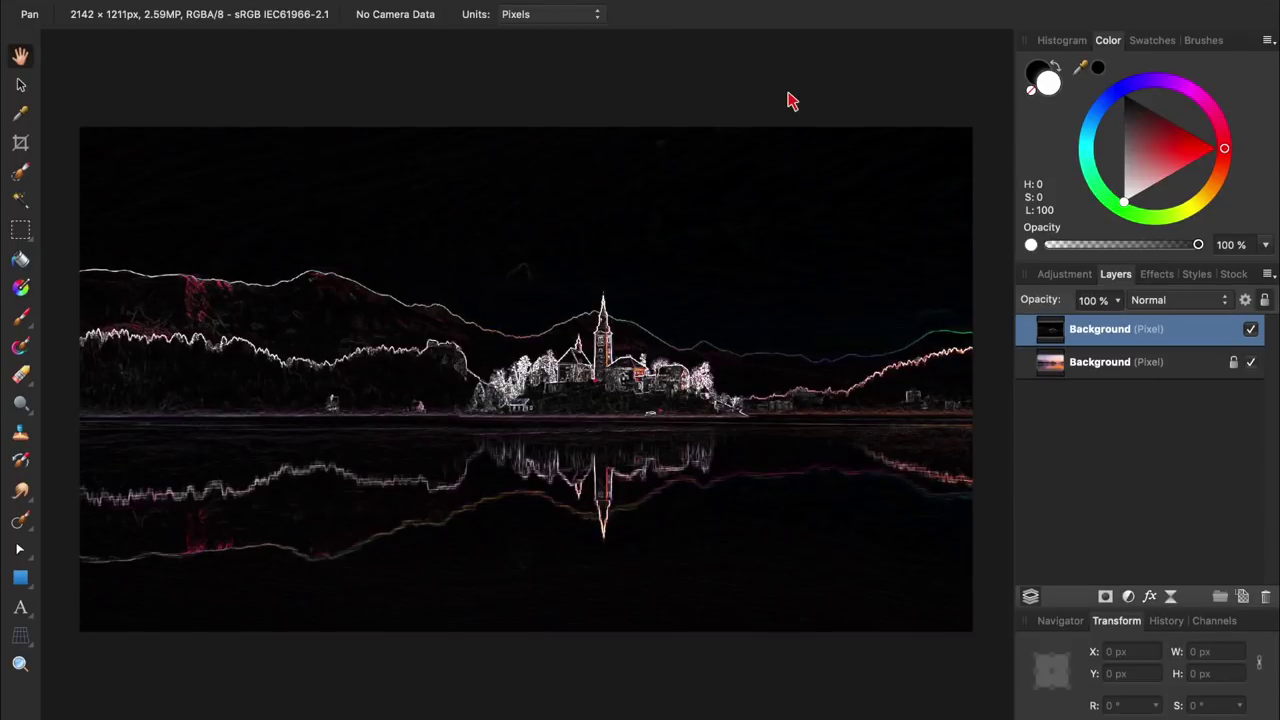
left_click(1142, 302)
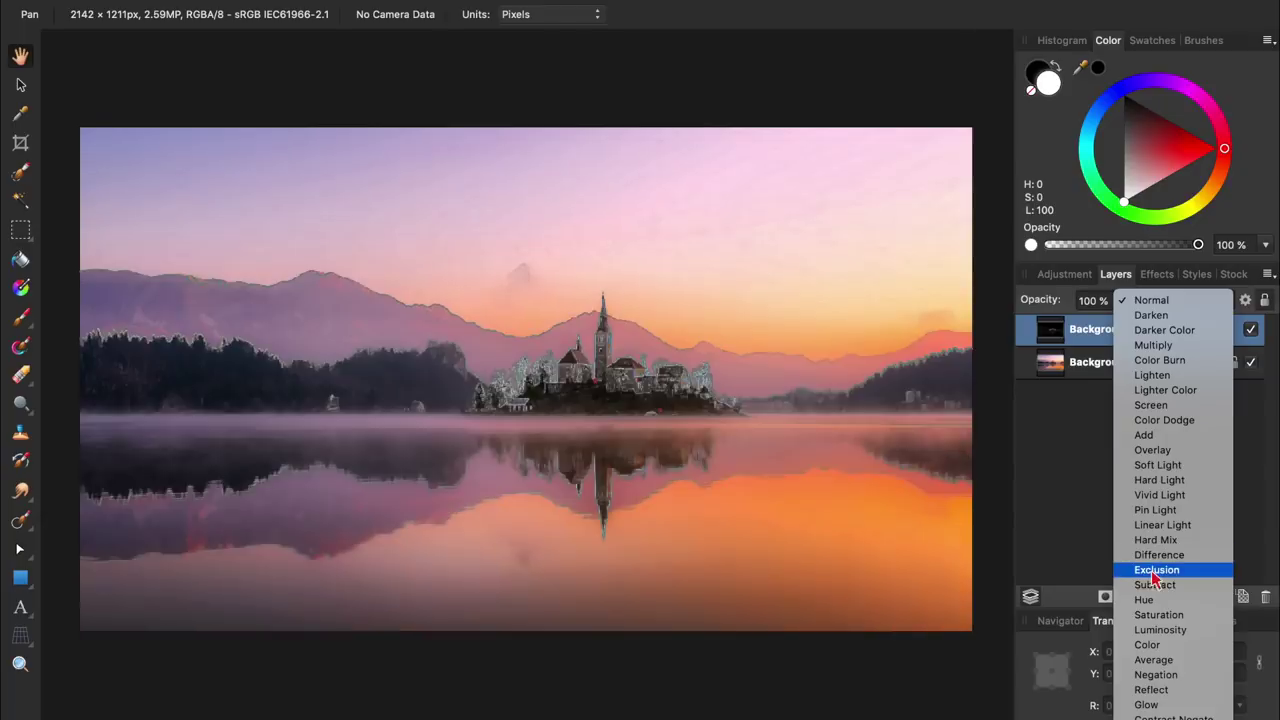
left_click(1155, 586)
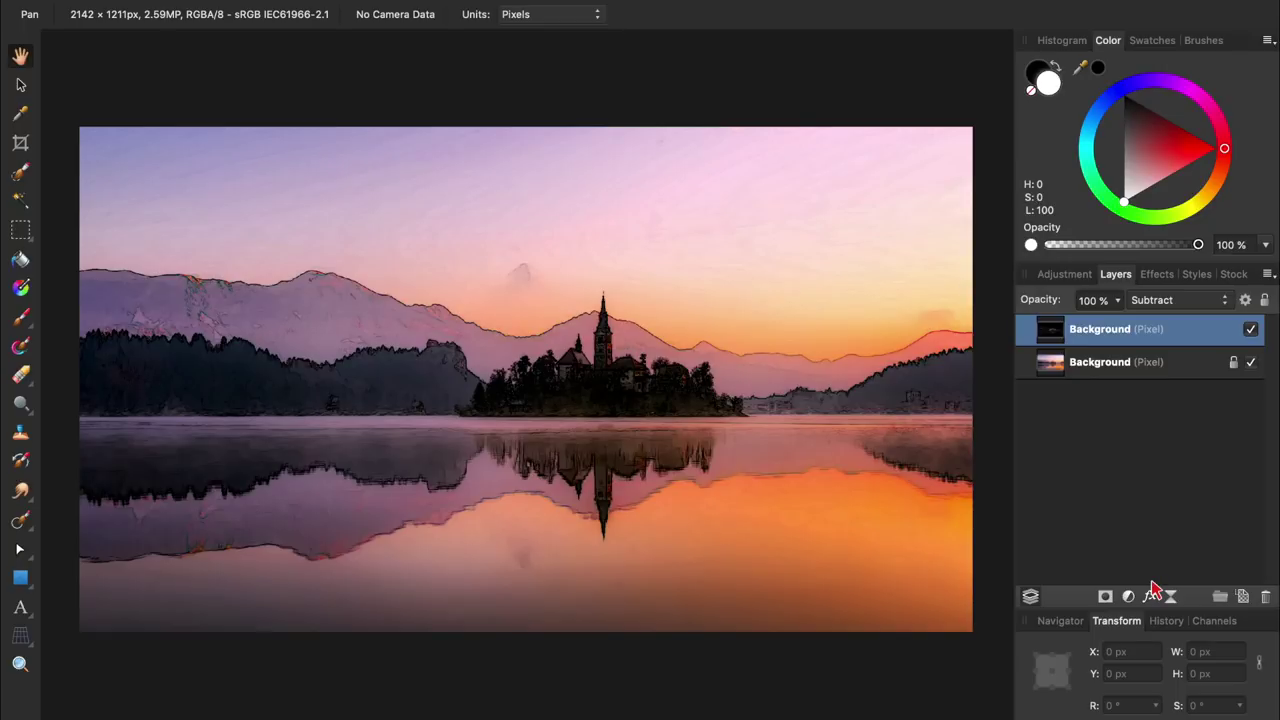
Add a Brightness/Contrast adjustment with brightness 15% and contrast 15%.
left_click(1128, 596)
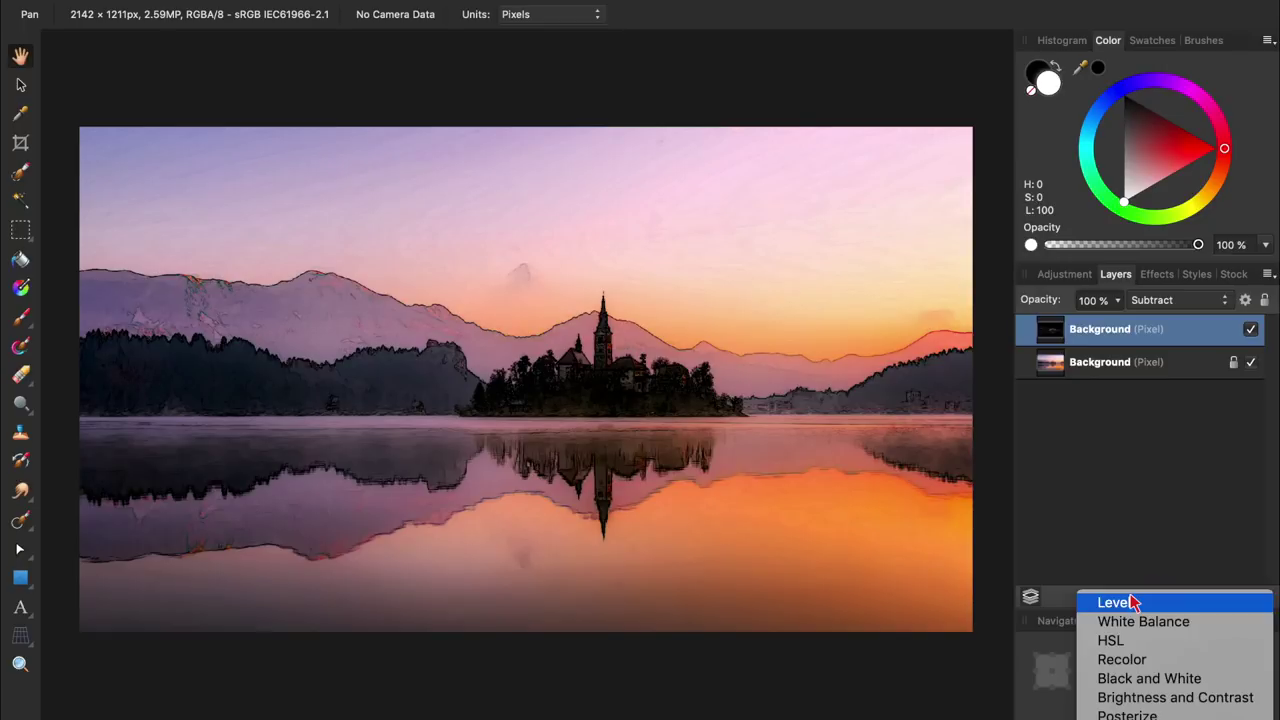
left_click(1140, 700)
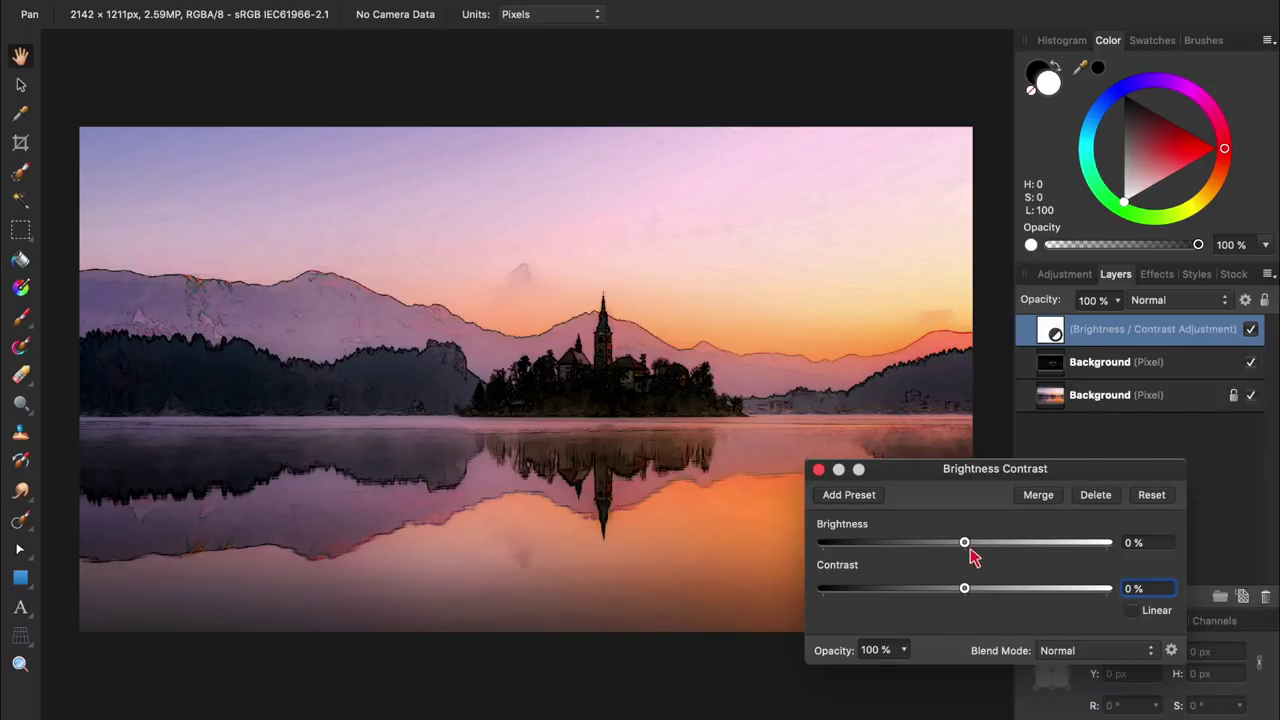
left_click_drag(964, 543, 985, 543)
left_click_drag(965, 588, 985, 588)
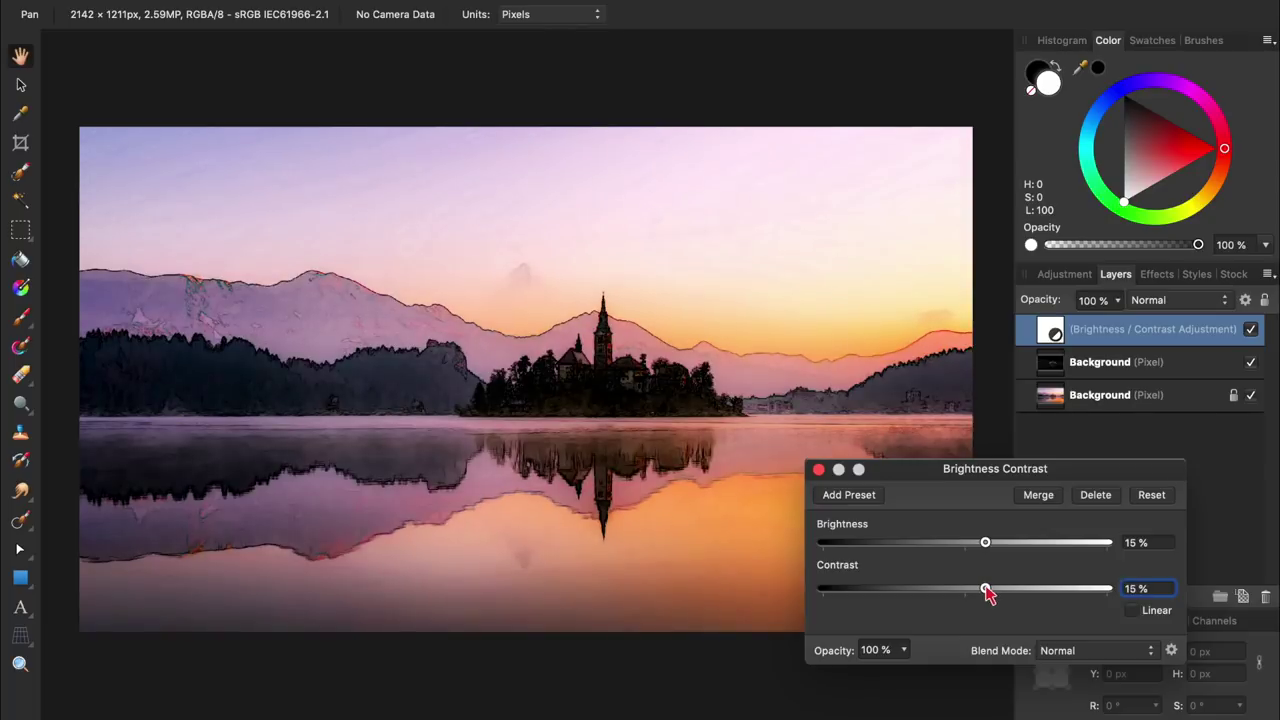
left_click(819, 470)
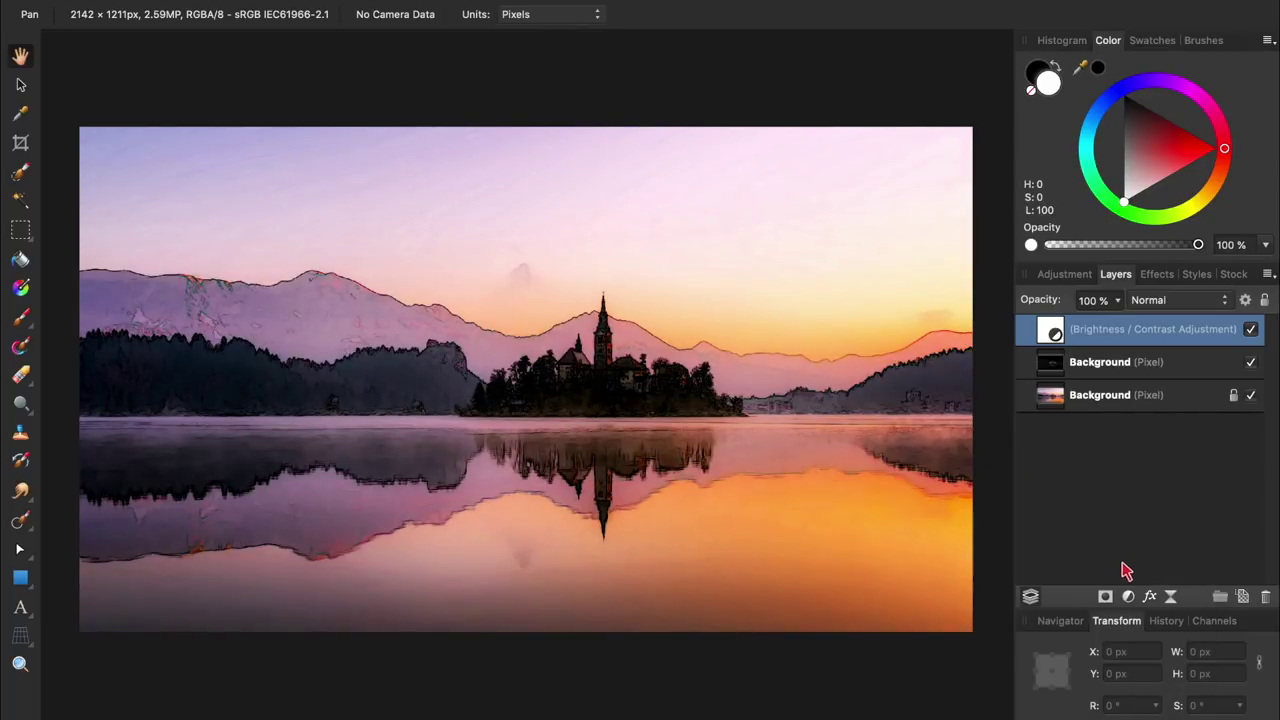
Add Split Toning with highlights saturation 73%, shadows hue 274° and shadows saturation about 76%.
left_click(1128, 598)
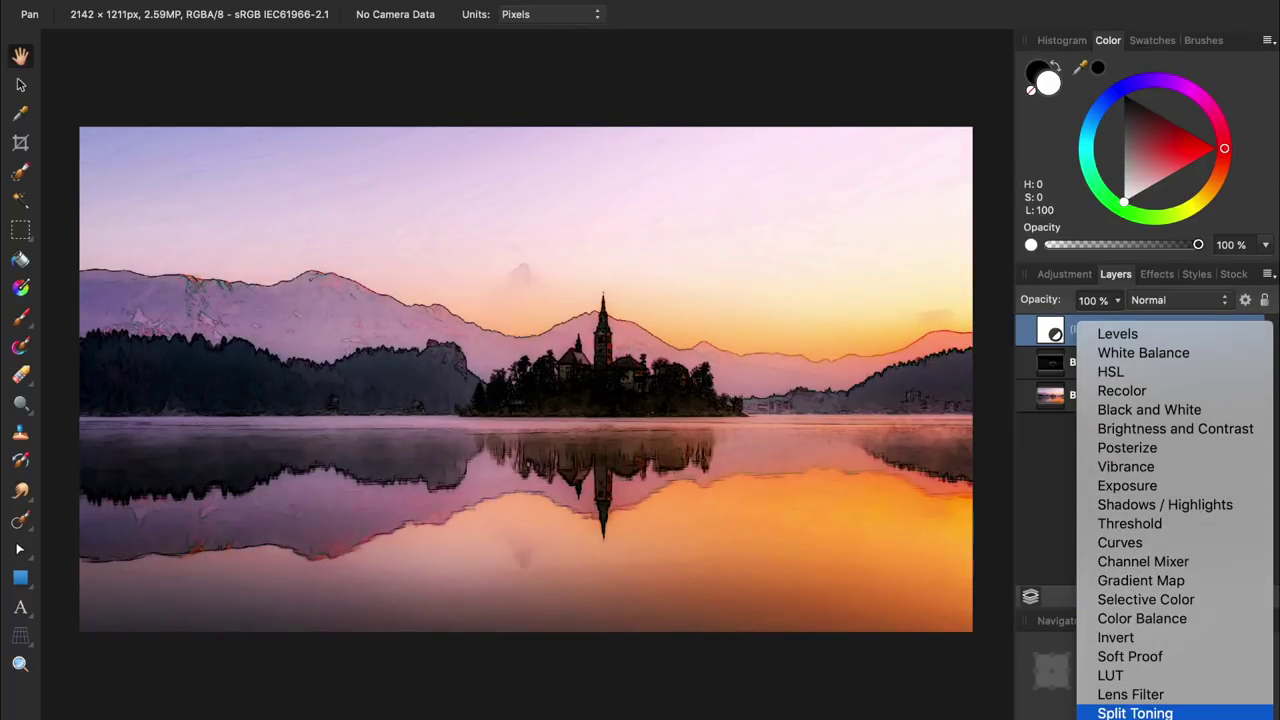
left_click(1135, 712)
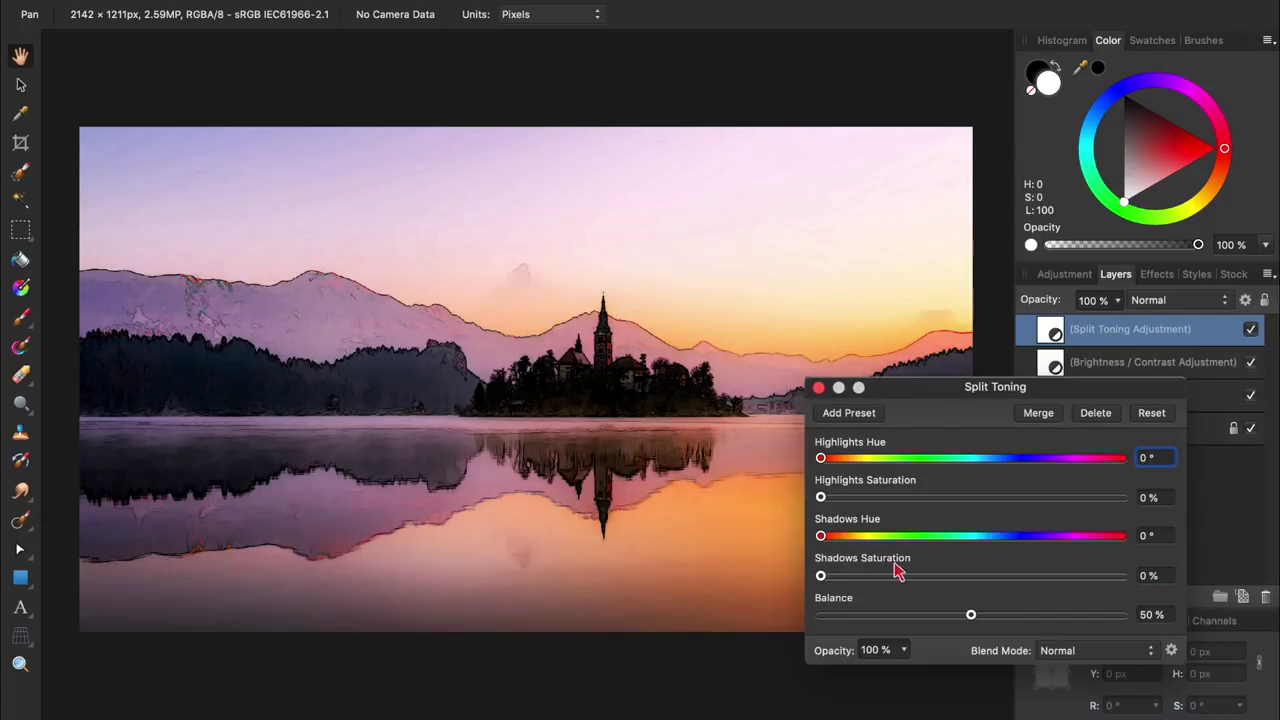
left_click_drag(821, 497, 1040, 497)
left_click_drag(835, 538, 1051, 540)
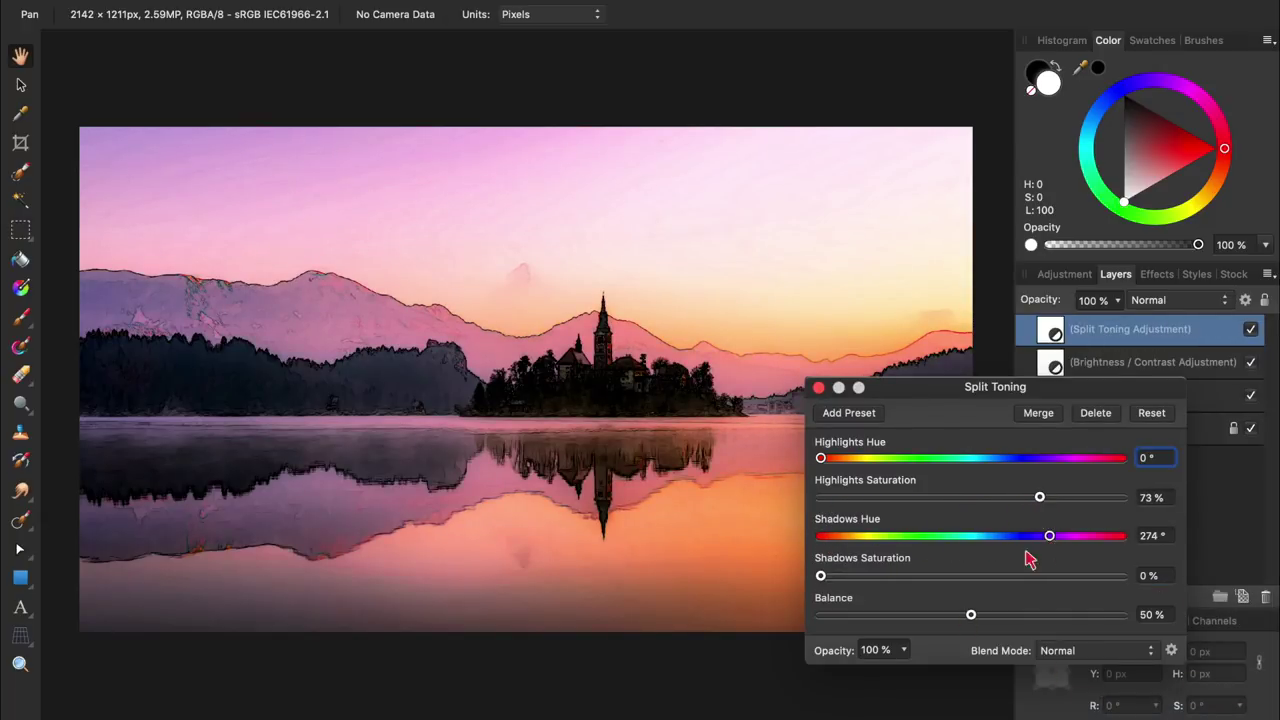
left_click_drag(821, 580, 1047, 578)
left_click(818, 387)
Add an HSL adjustment with Saturation Shift set to 11%.
left_click(1129, 597)
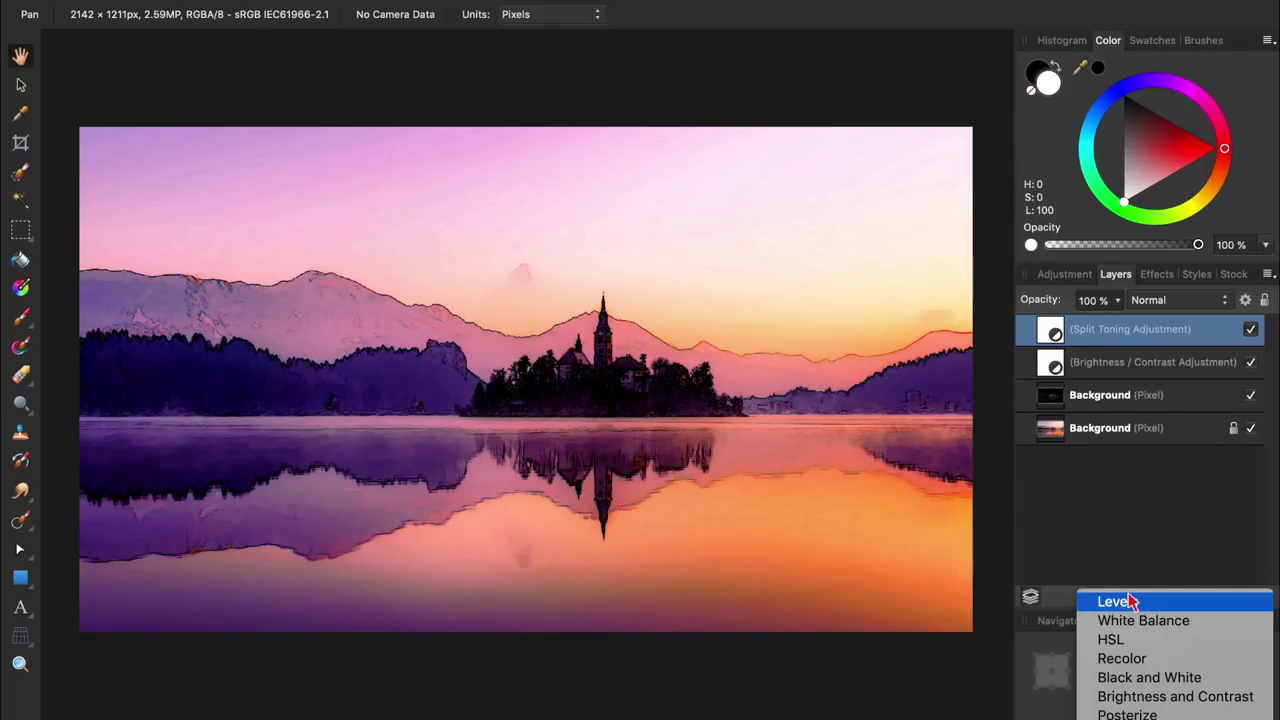
left_click(1115, 640)
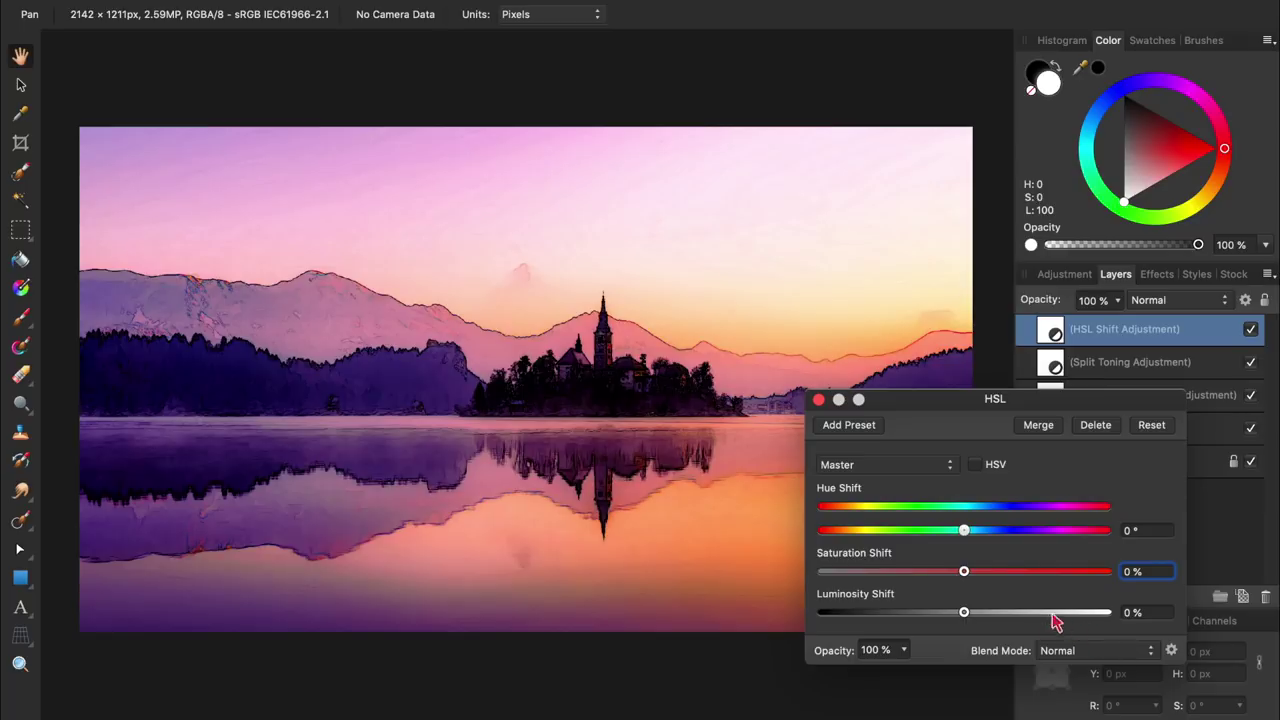
left_click_drag(966, 578, 979, 580)
left_click(819, 400)
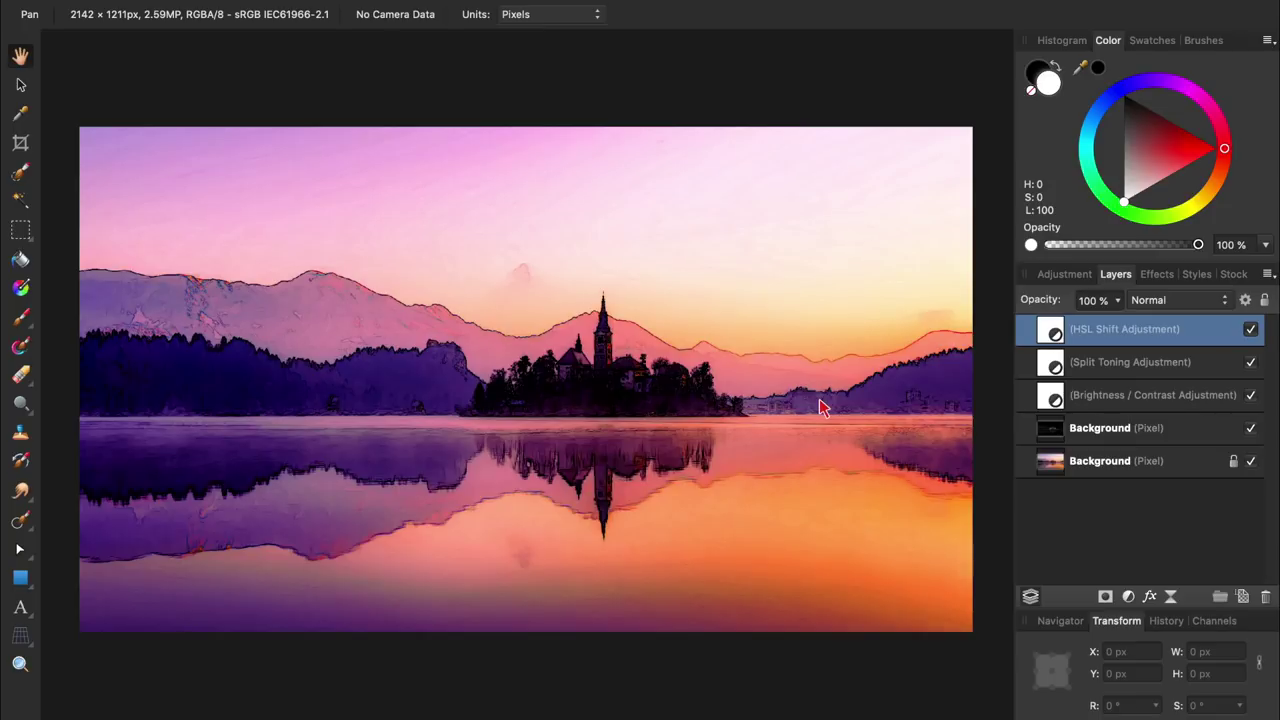
left_click(1128, 596)
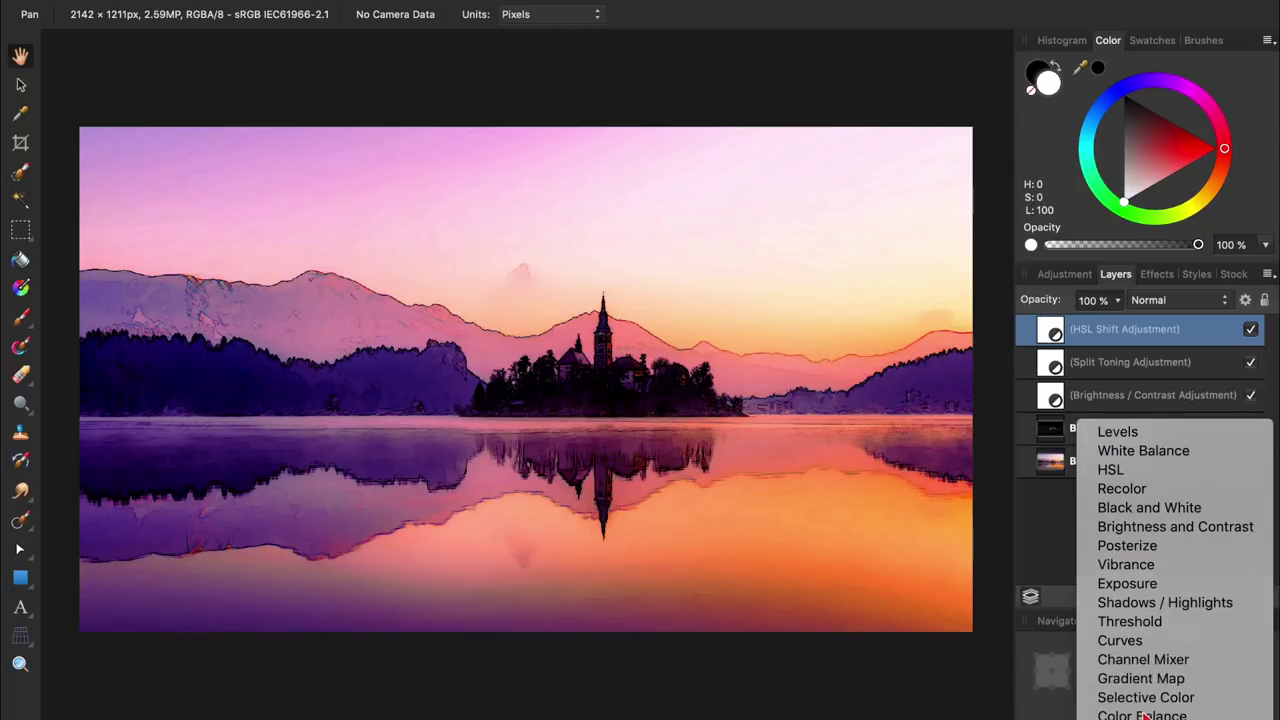
Add a Curves adjustment that lifts the dark tones and adds a midtone point.
left_click(1136, 642)
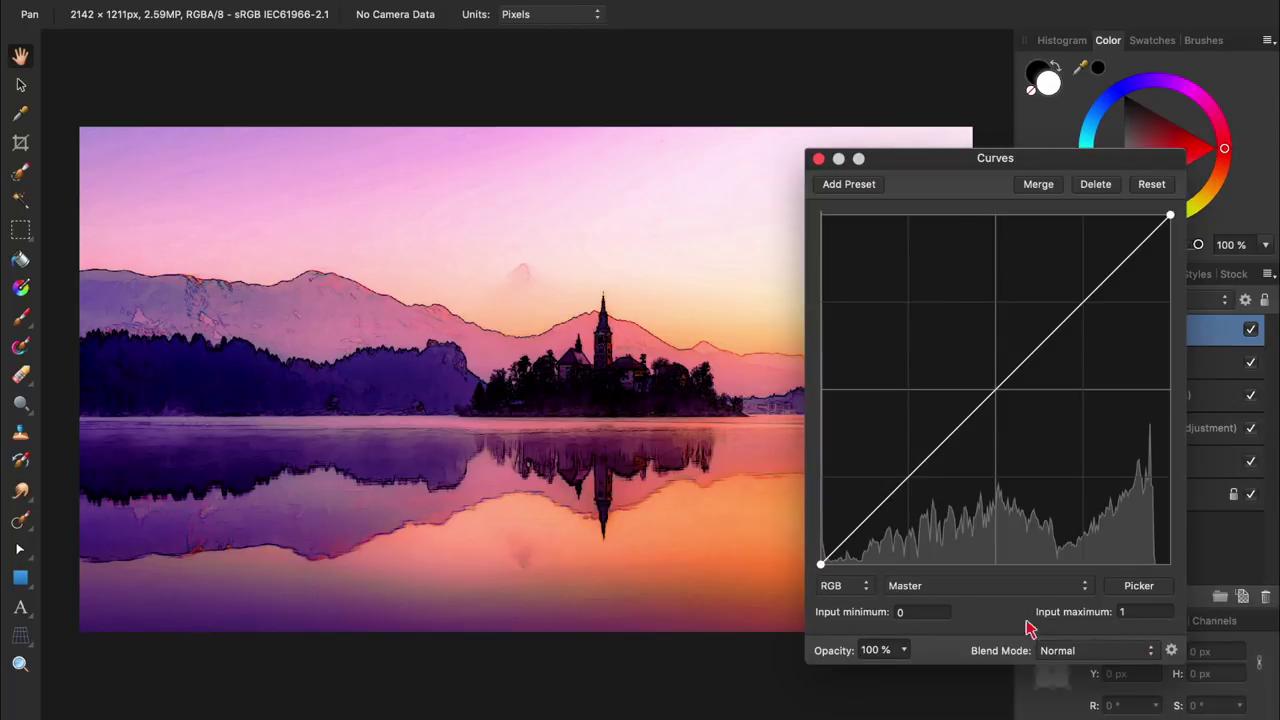
left_click_drag(855, 540, 849, 530)
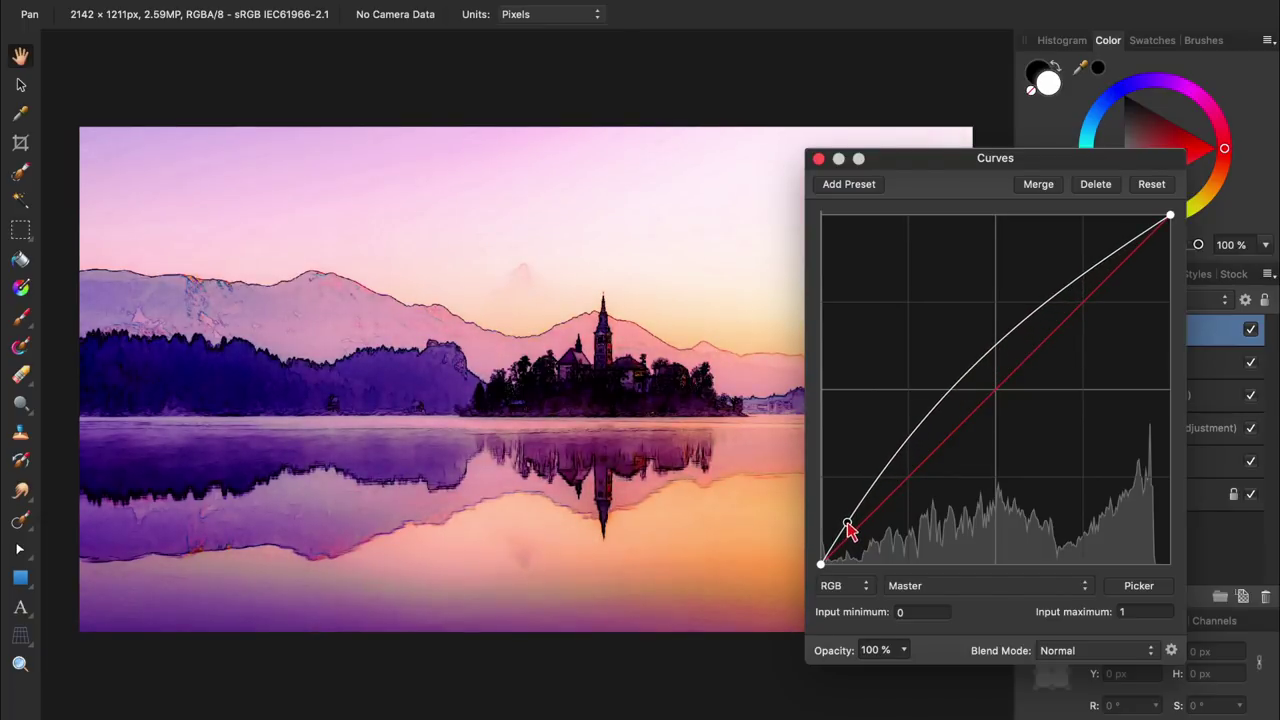
left_click(938, 408)
left_click_drag(943, 413, 967, 414)
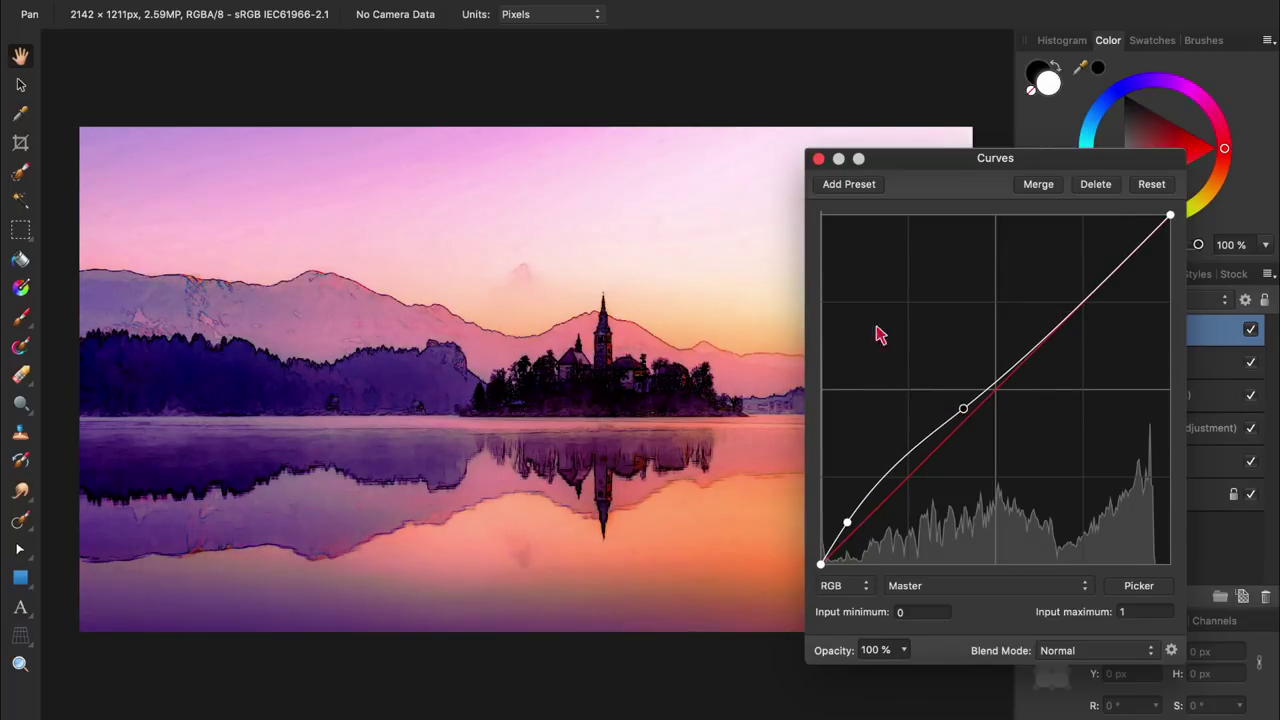
left_click(818, 159)
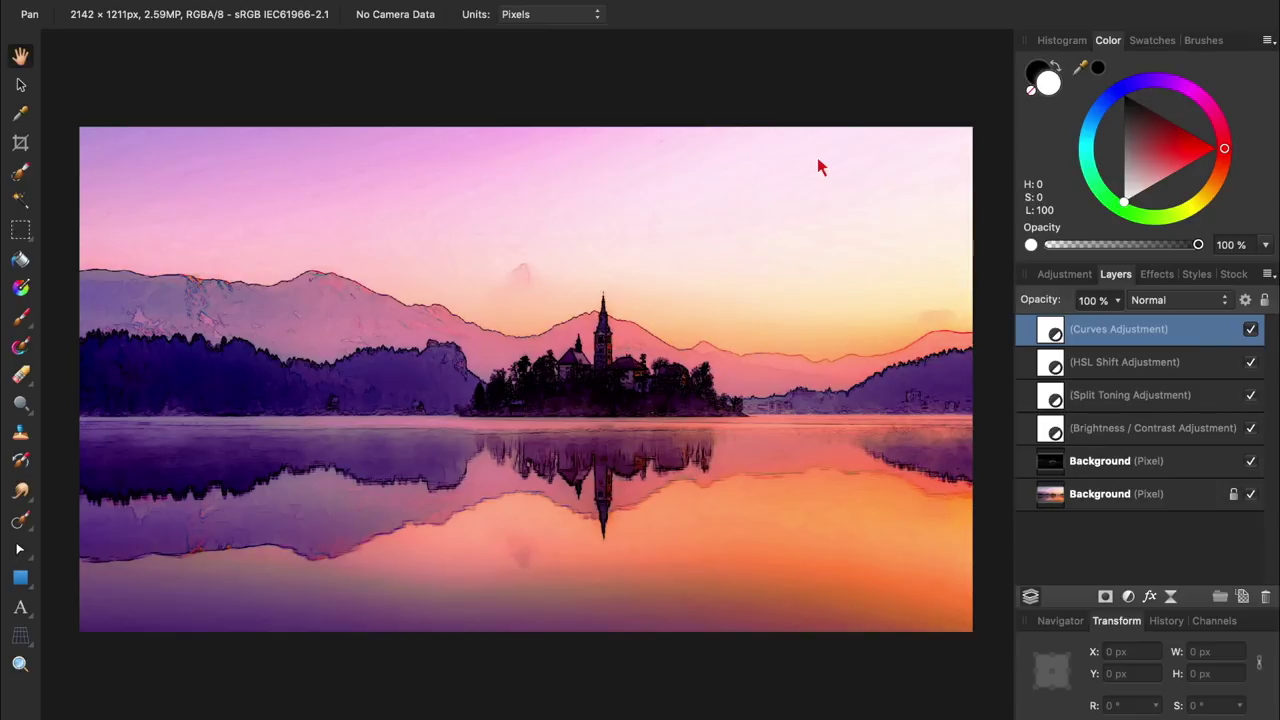
key("b")
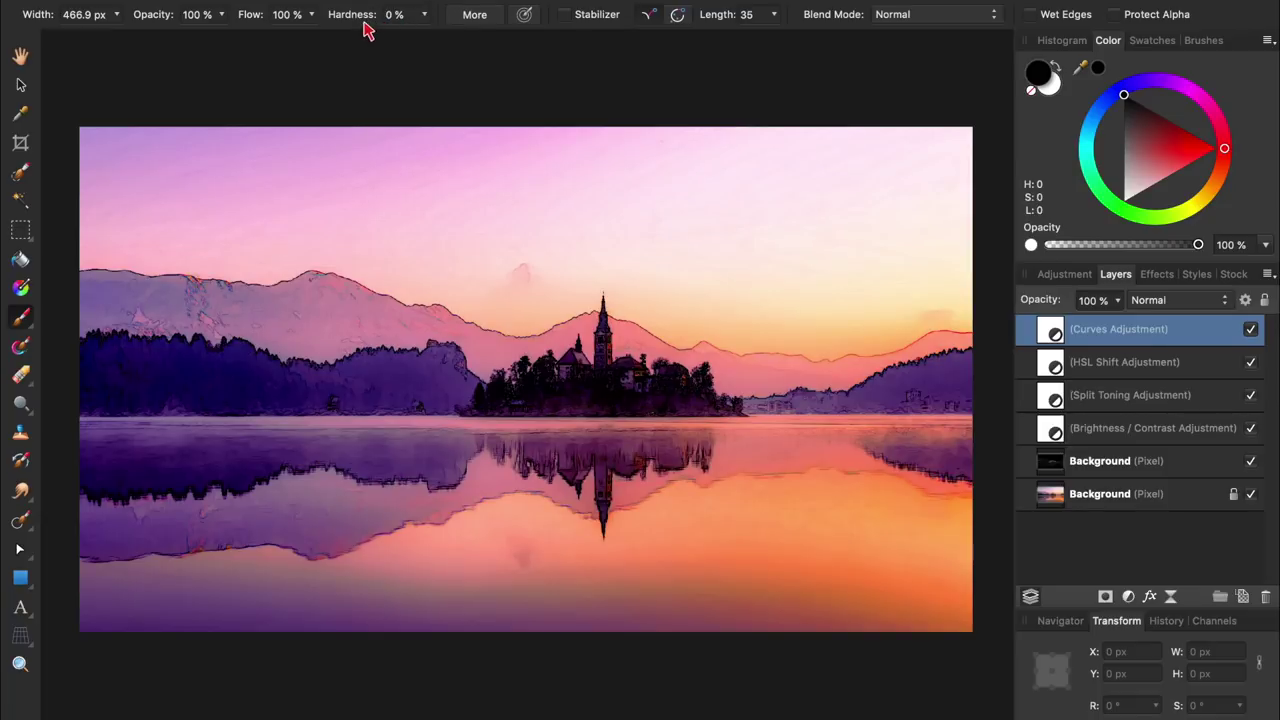
Paint black over the left mountains and lake reflections to mask the Curves effect.
left_click_drag(94, 297, 383, 320)
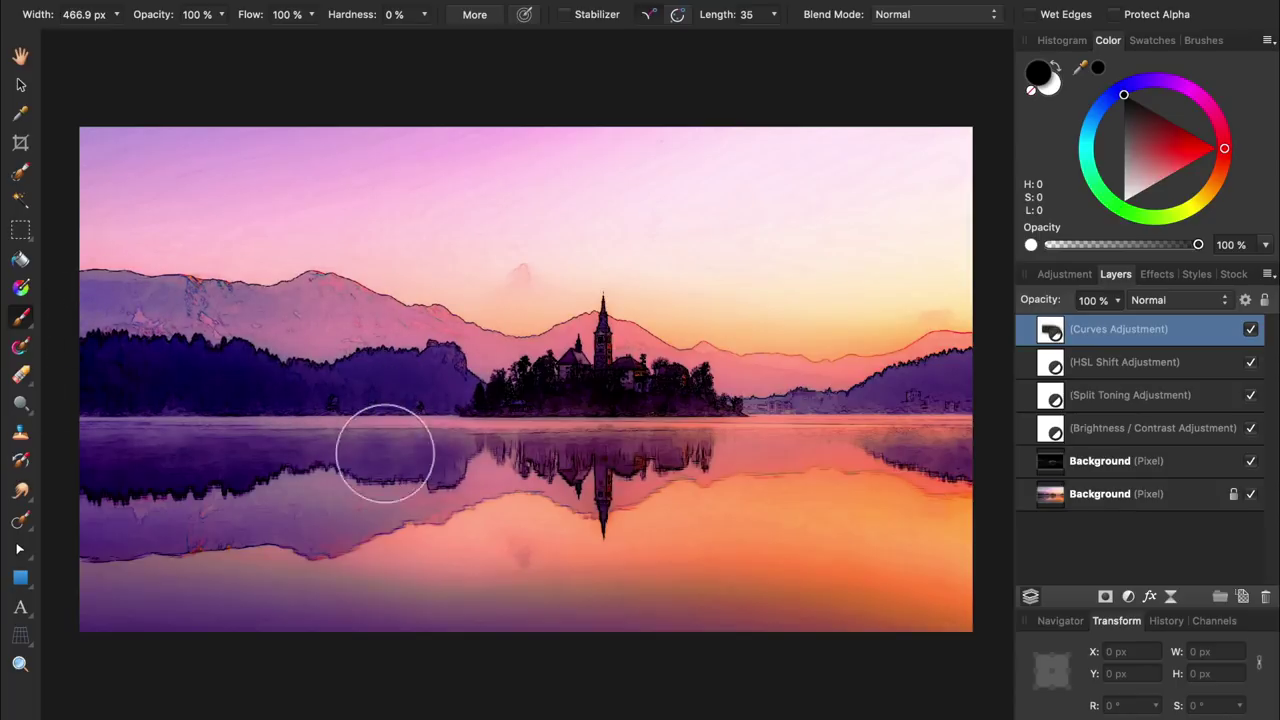
mouse_move(385, 453)
left_mouse_down()
mouse_move(89, 517)
mouse_move(449, 471)
mouse_move(136, 567)
left_mouse_up()
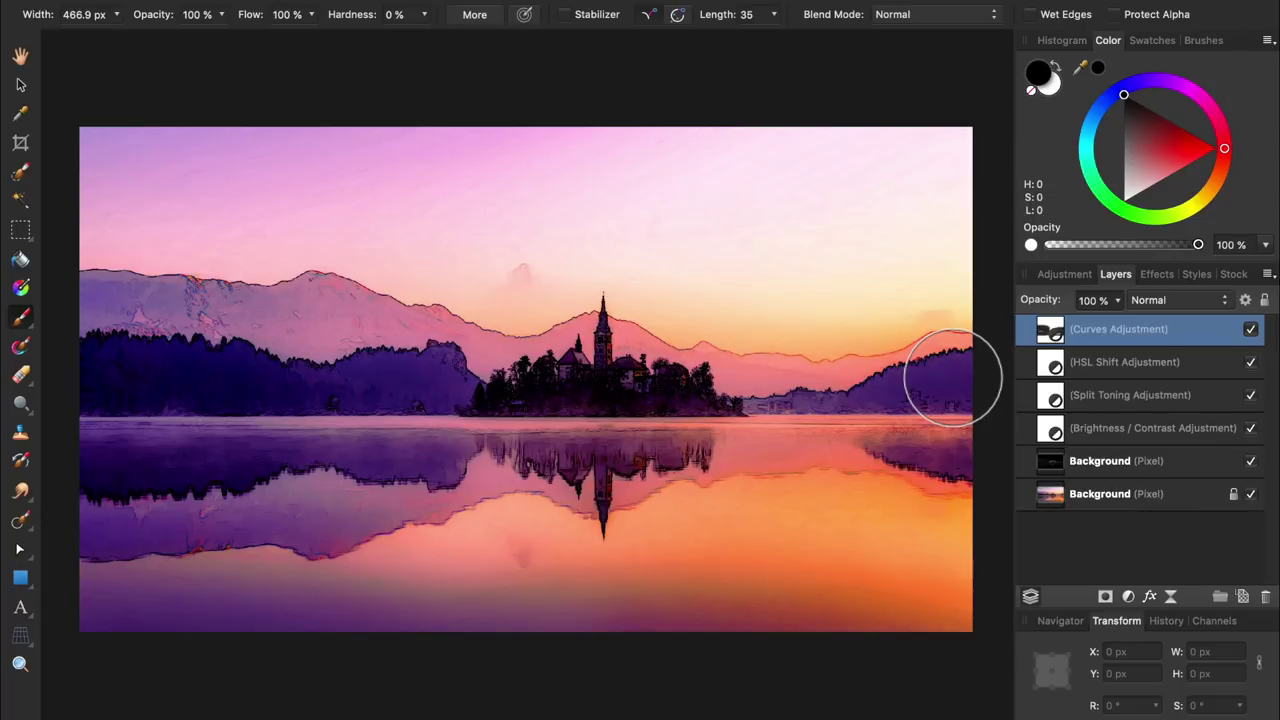
Merge all visible layers into a new top layer blended in Soft Light.
right_click(1181, 336)
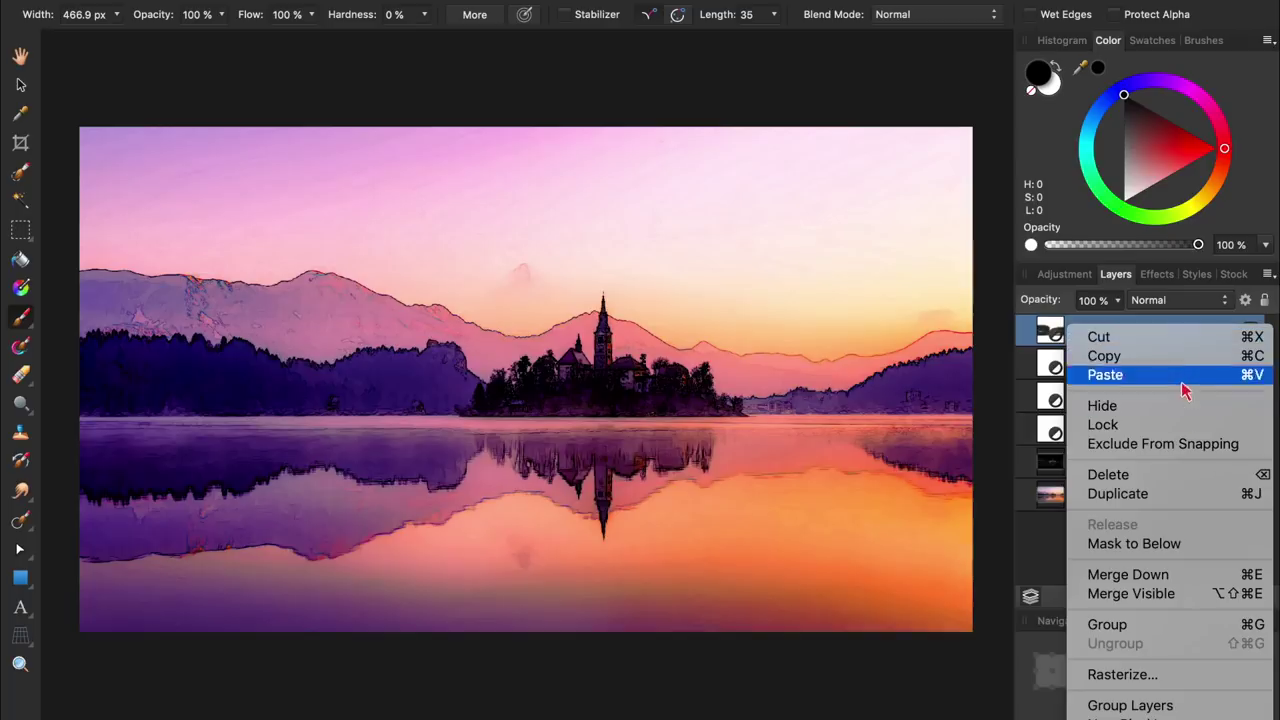
left_click(1184, 597)
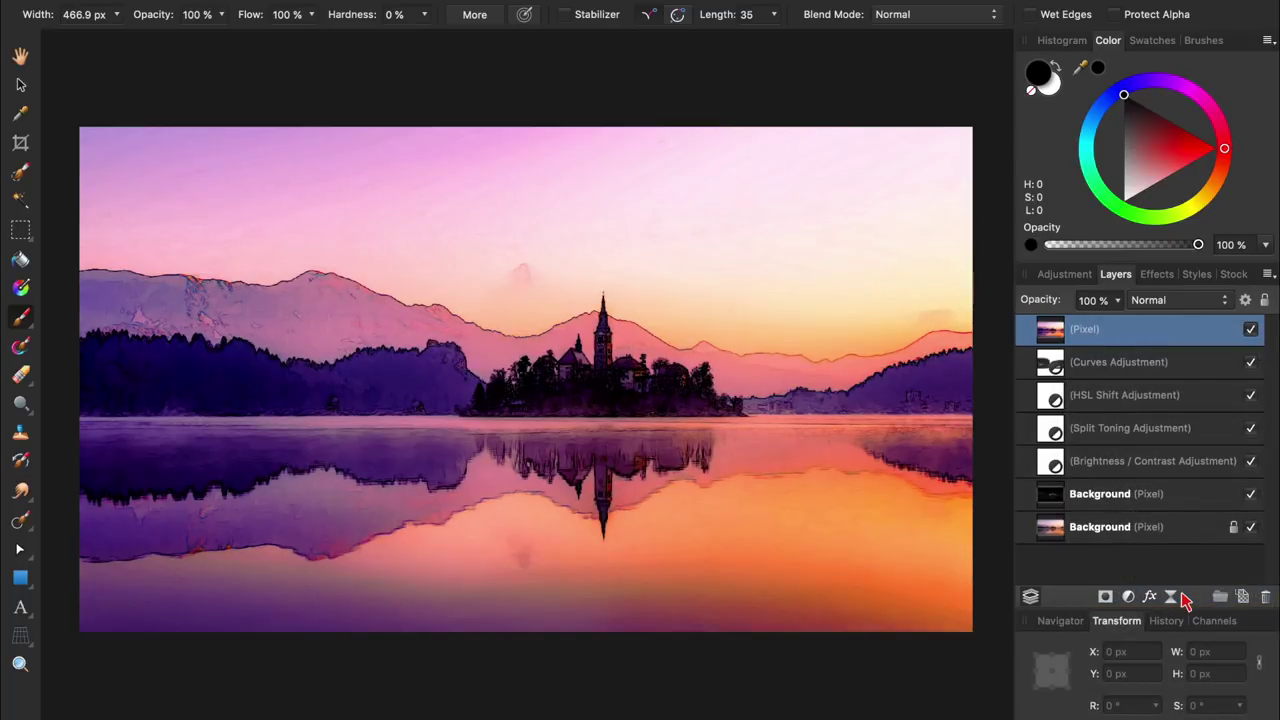
left_click(1172, 301)
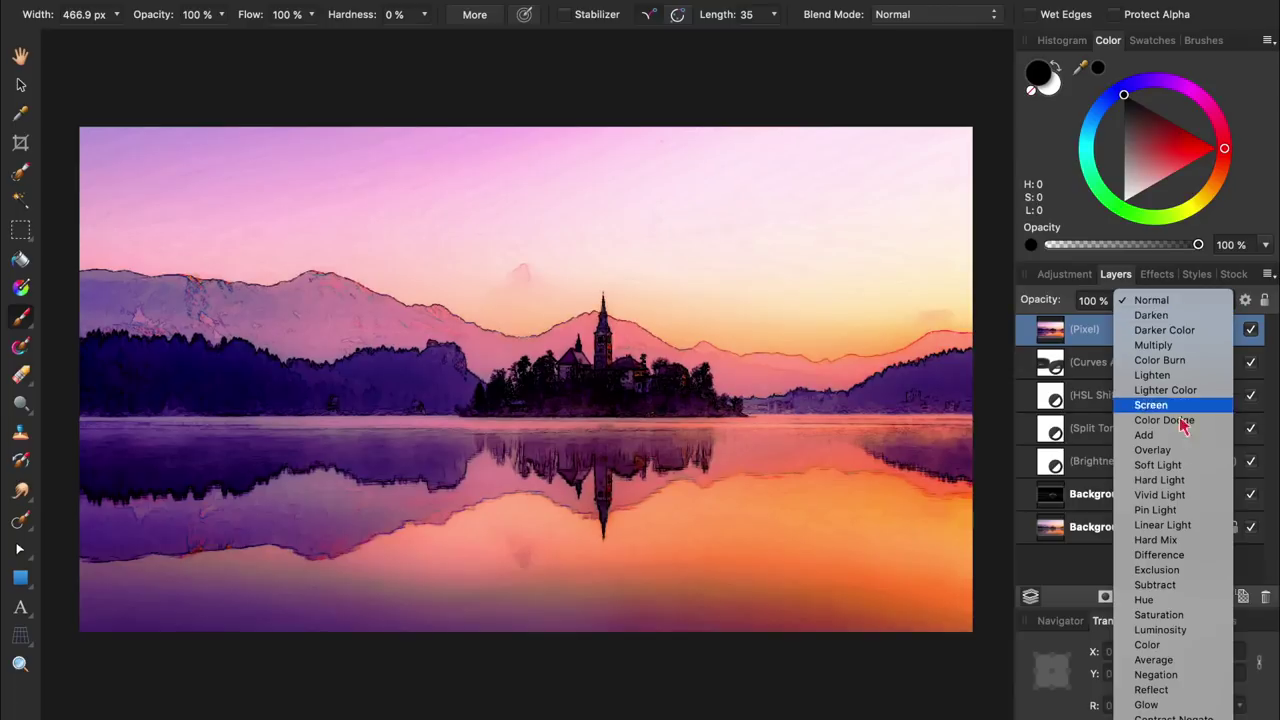
left_click(1181, 466)
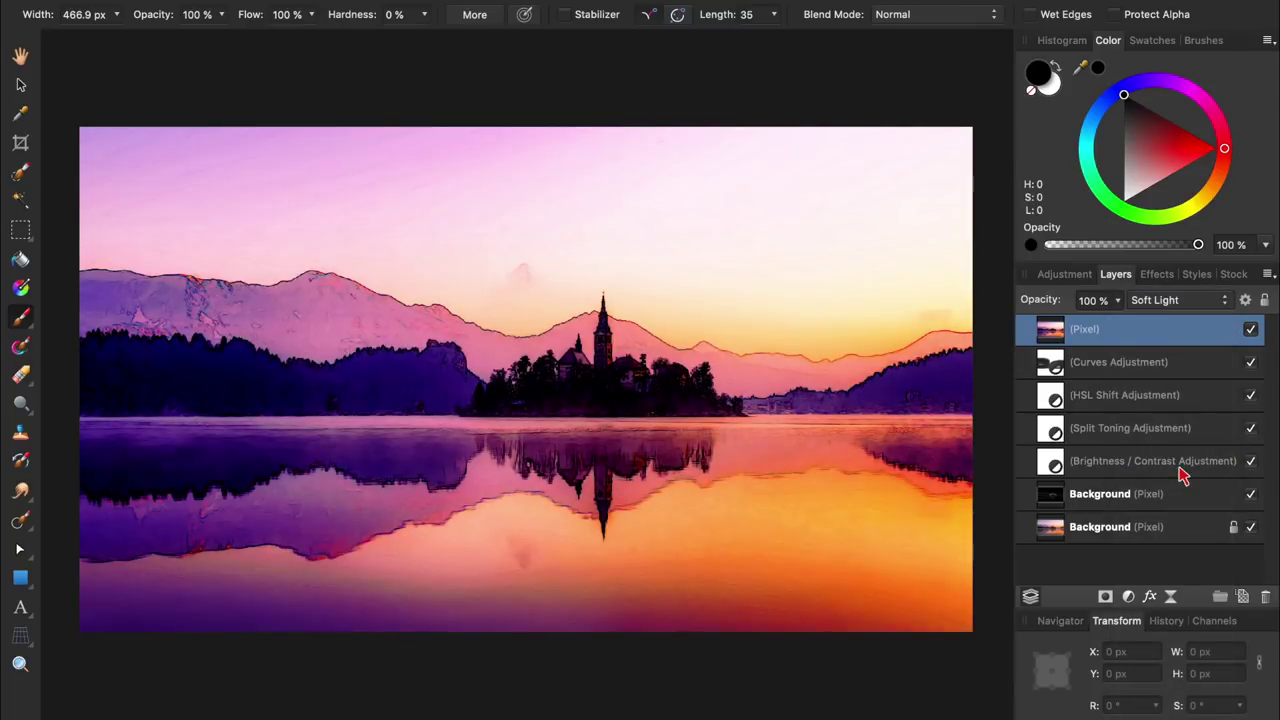
Add a Gaussian Blur live filter with 24.1 px radius to the merged layer.
left_click(1170, 597)
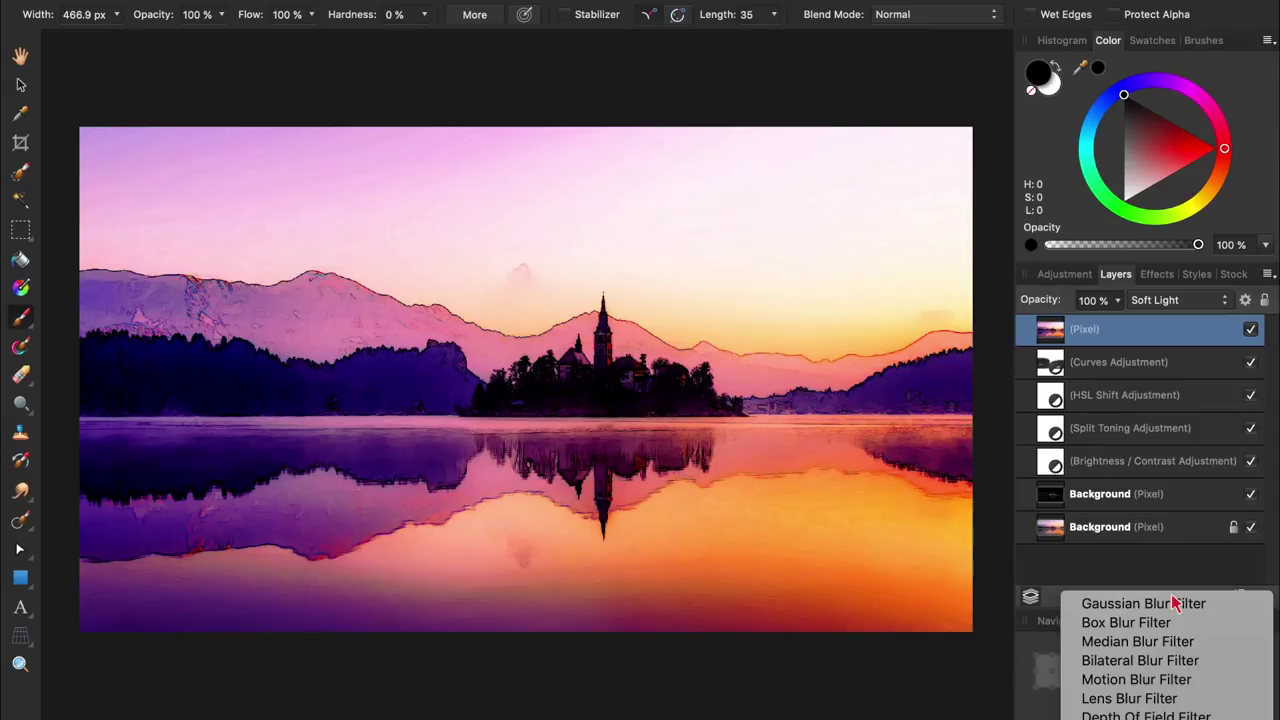
left_click(1172, 604)
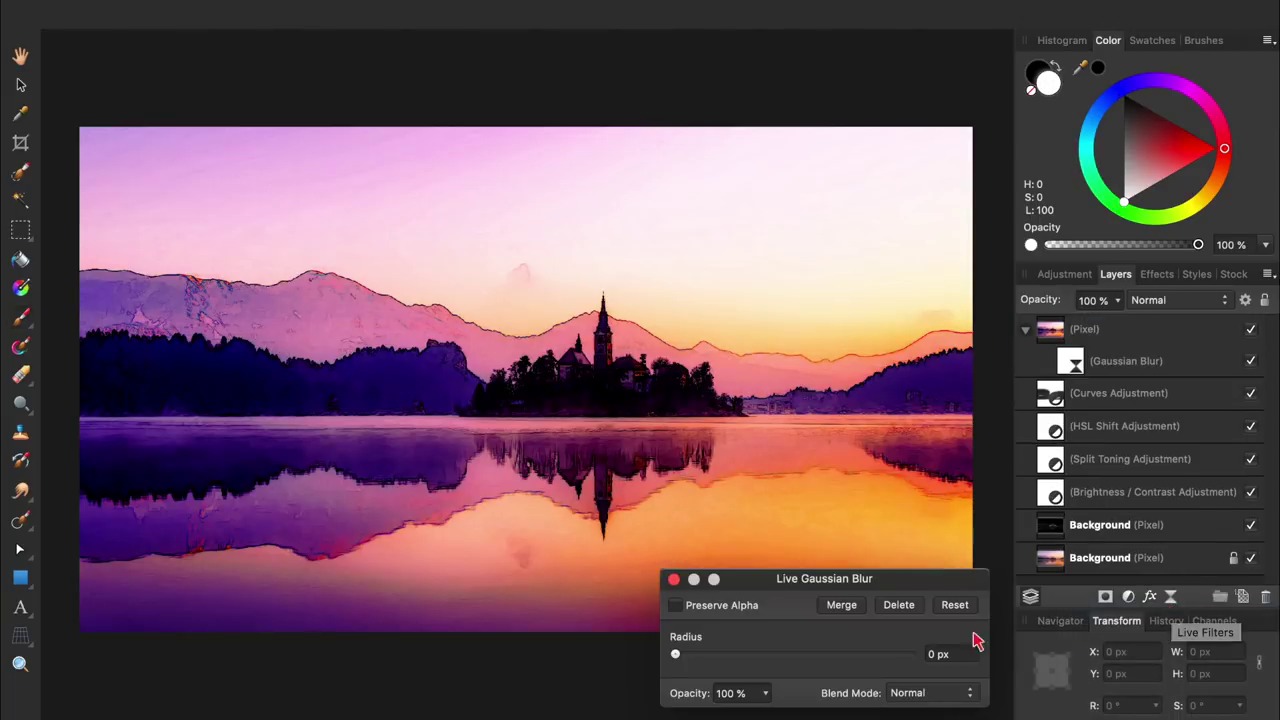
left_click_drag(674, 656, 813, 656)
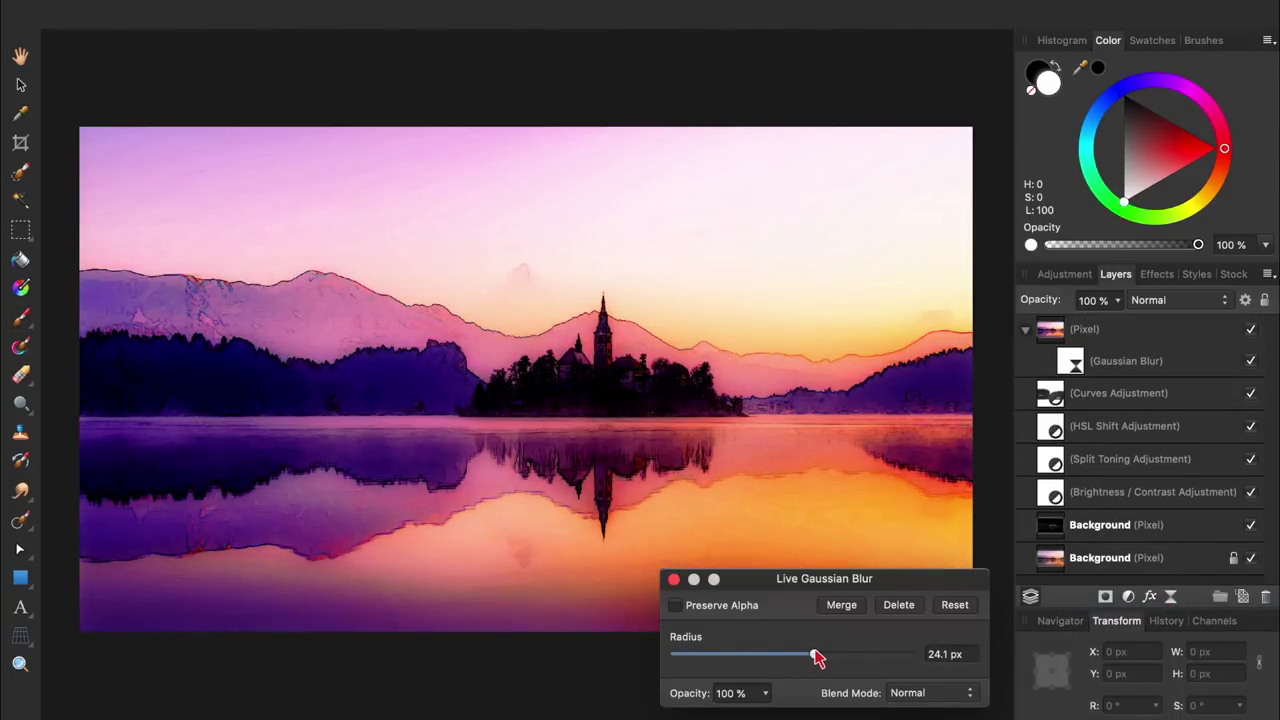
left_click(674, 579)
key("b")
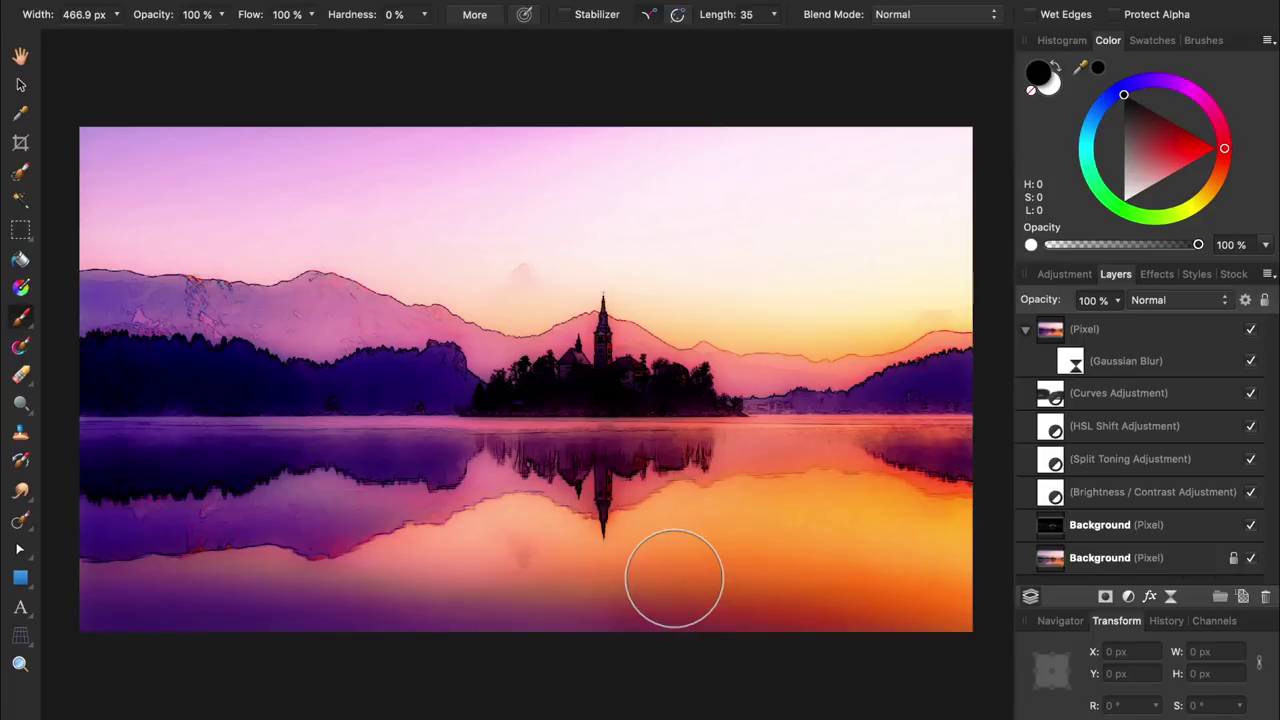
Add a two-point Curves adjustment, duplicate it, and mask the copy along the lower left.
left_click(1128, 596)
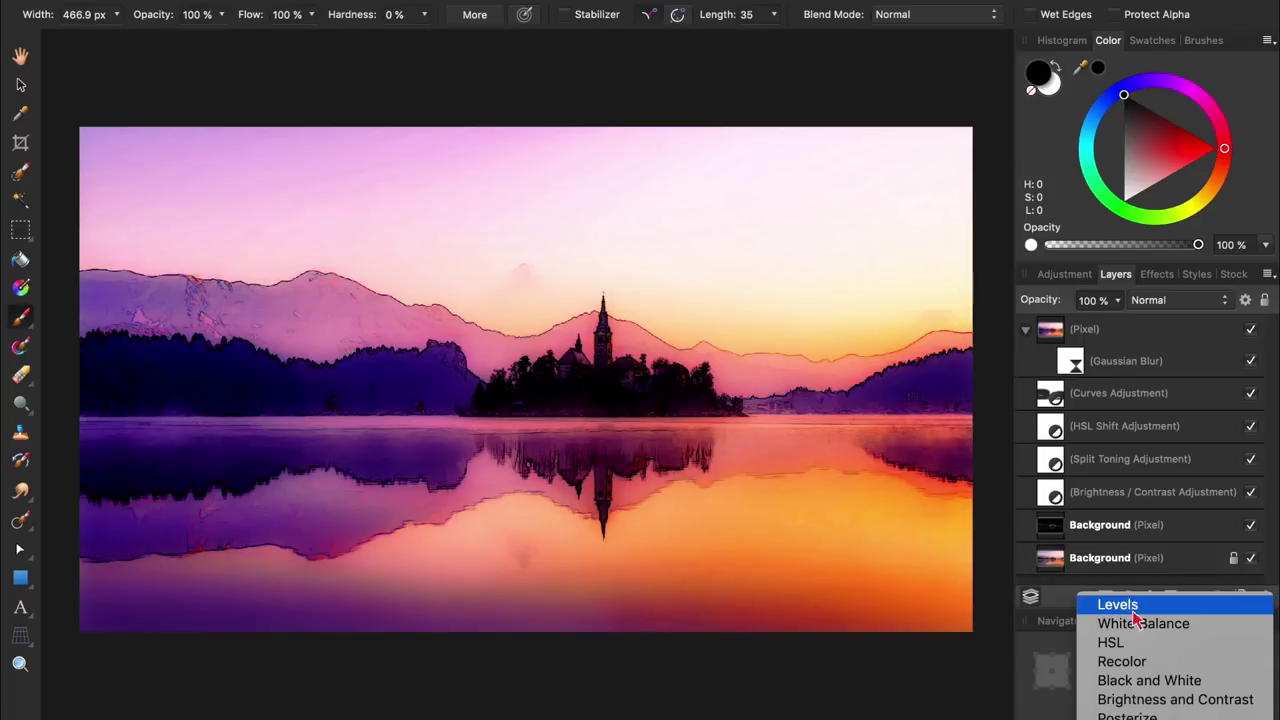
left_click(1138, 643)
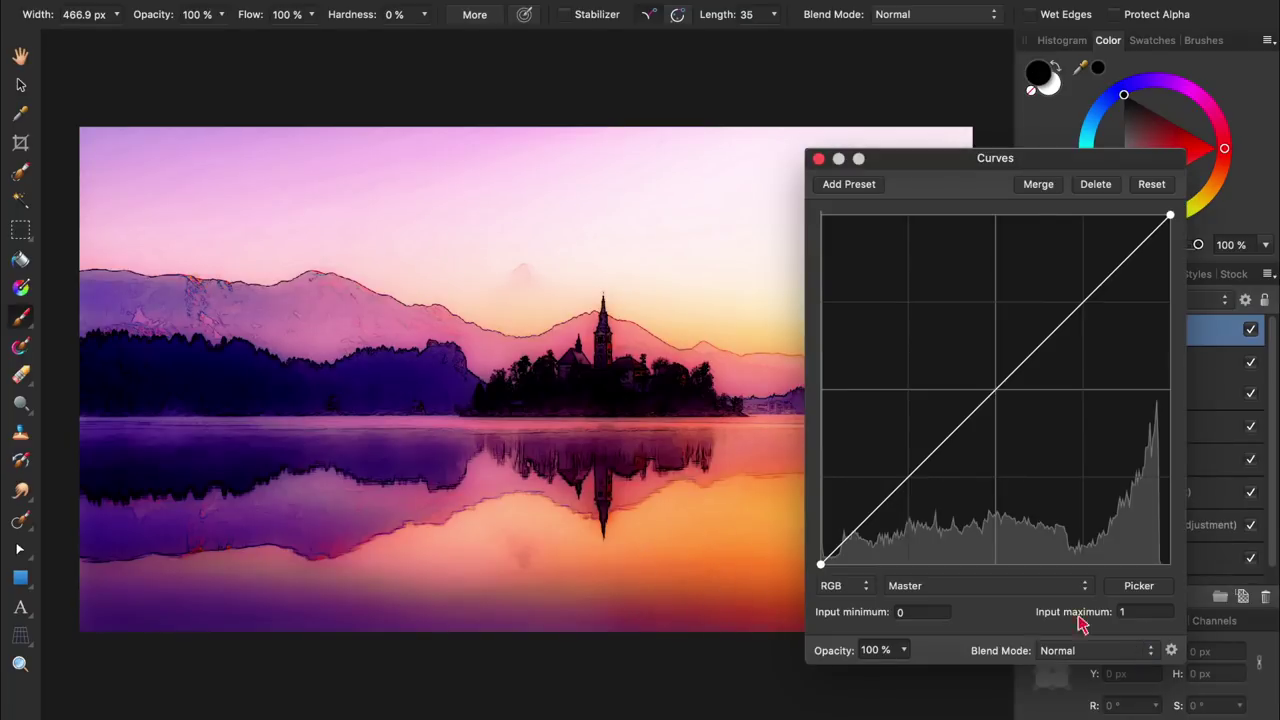
left_click_drag(871, 514, 862, 499)
left_click_drag(928, 418, 952, 418)
left_click(818, 160)
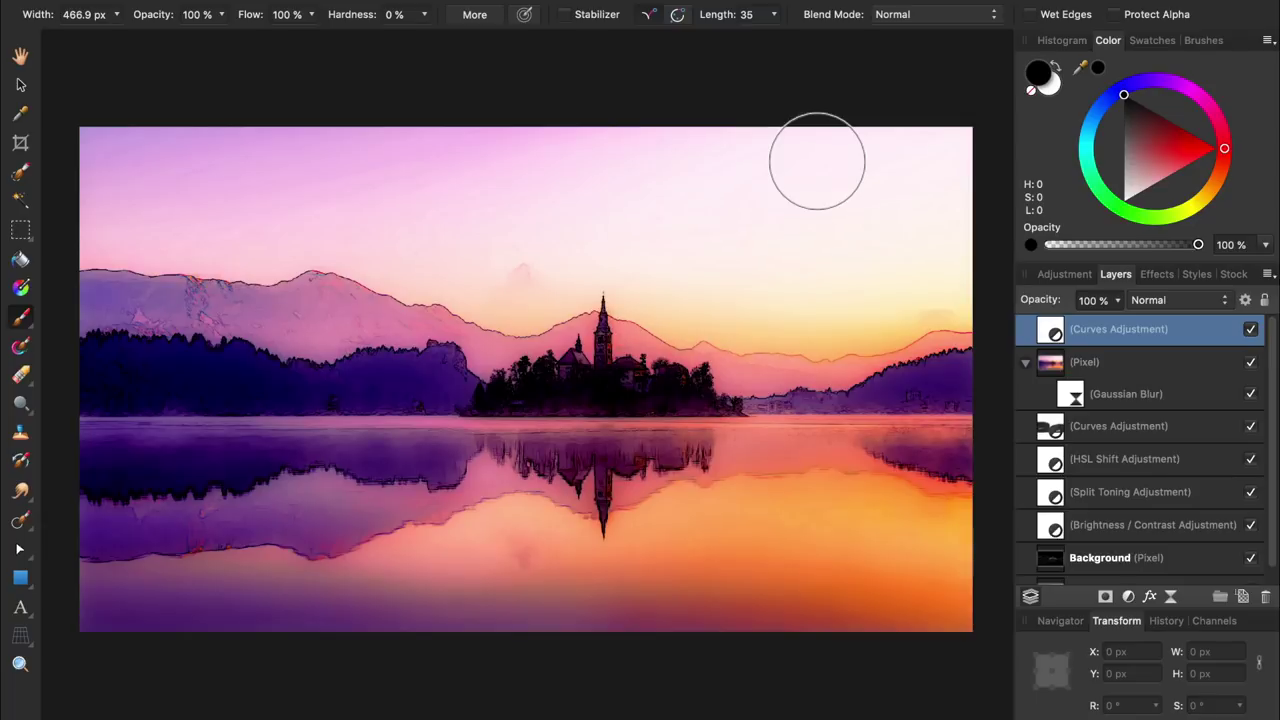
key("super+j")
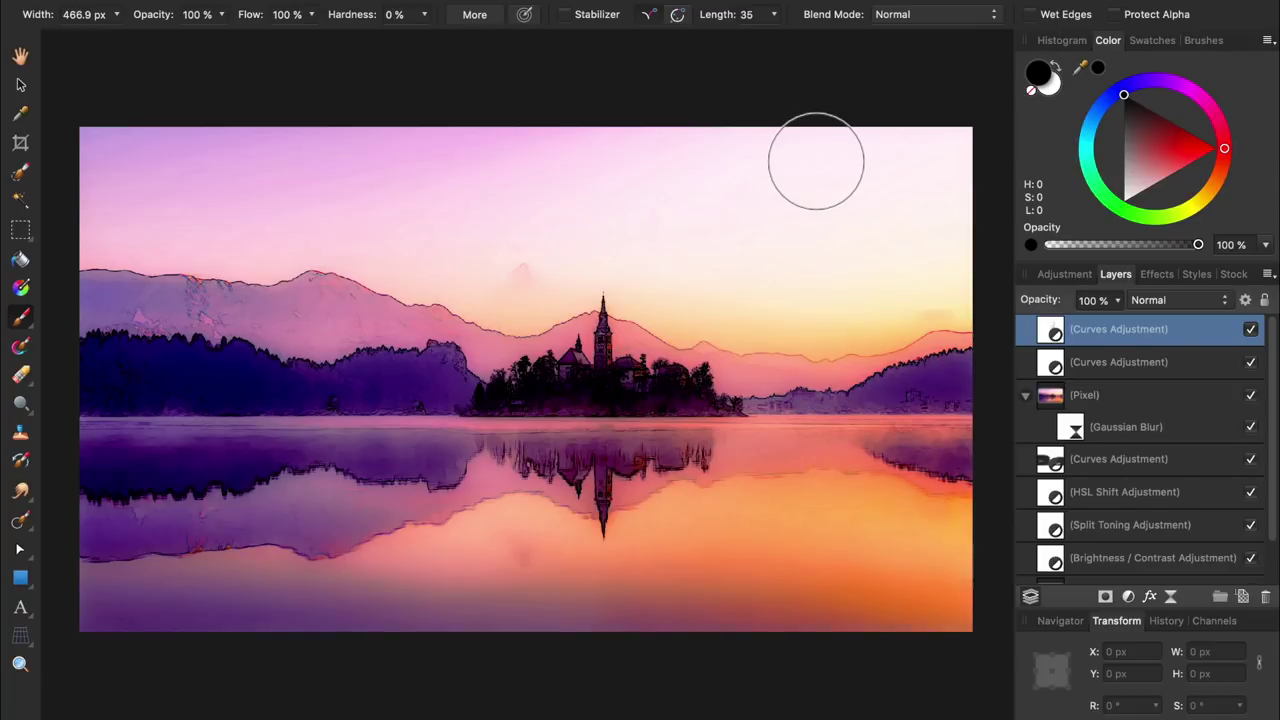
mouse_move(686, 580)
left_mouse_down()
mouse_move(121, 603)
mouse_move(194, 543)
mouse_move(506, 480)
mouse_move(907, 471)
left_mouse_up()
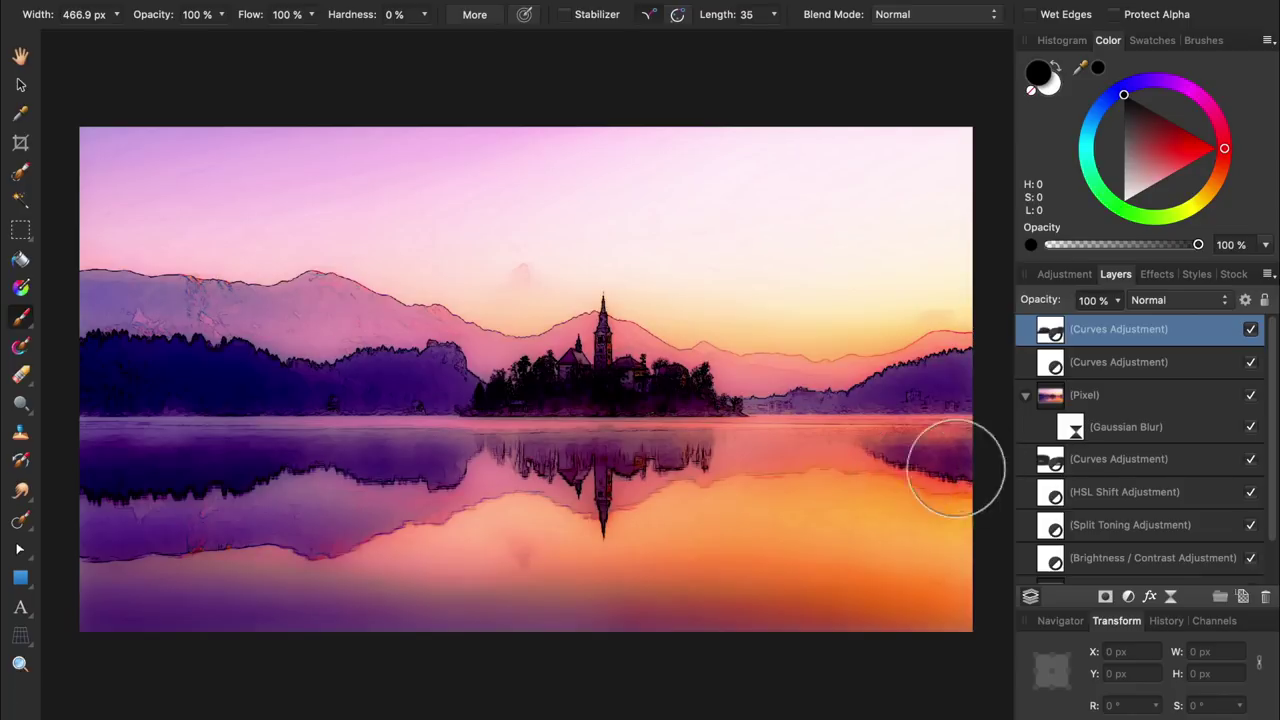
scroll(1133, 445, "down", 2)
scroll(1133, 445, "down", 1)
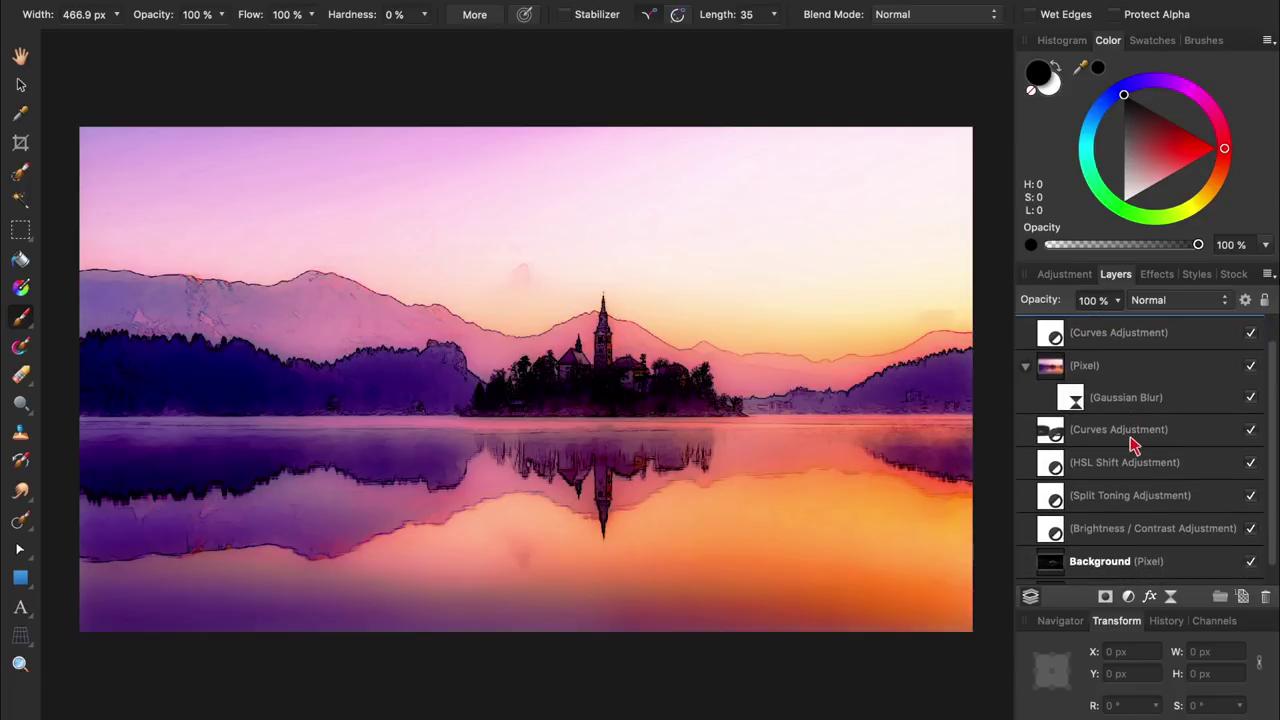
left_click(1128, 562, "shift")
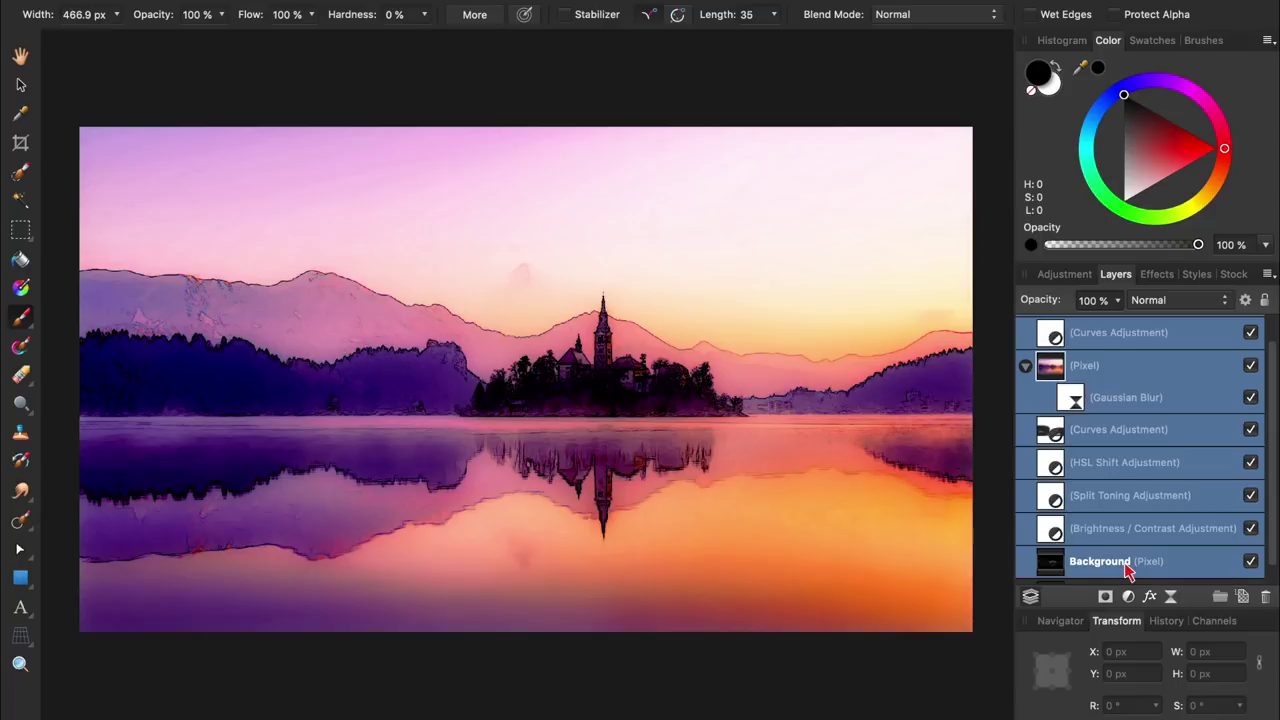
left_click(1250, 561)
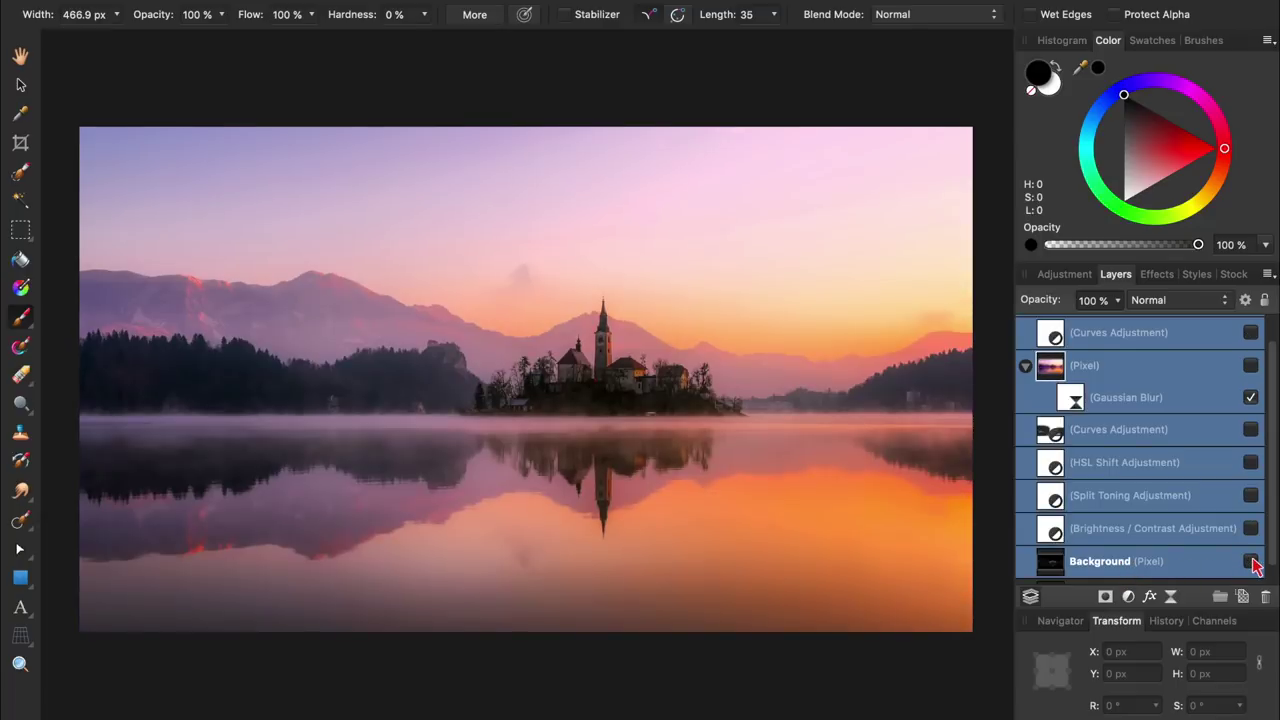
left_click(1251, 562)
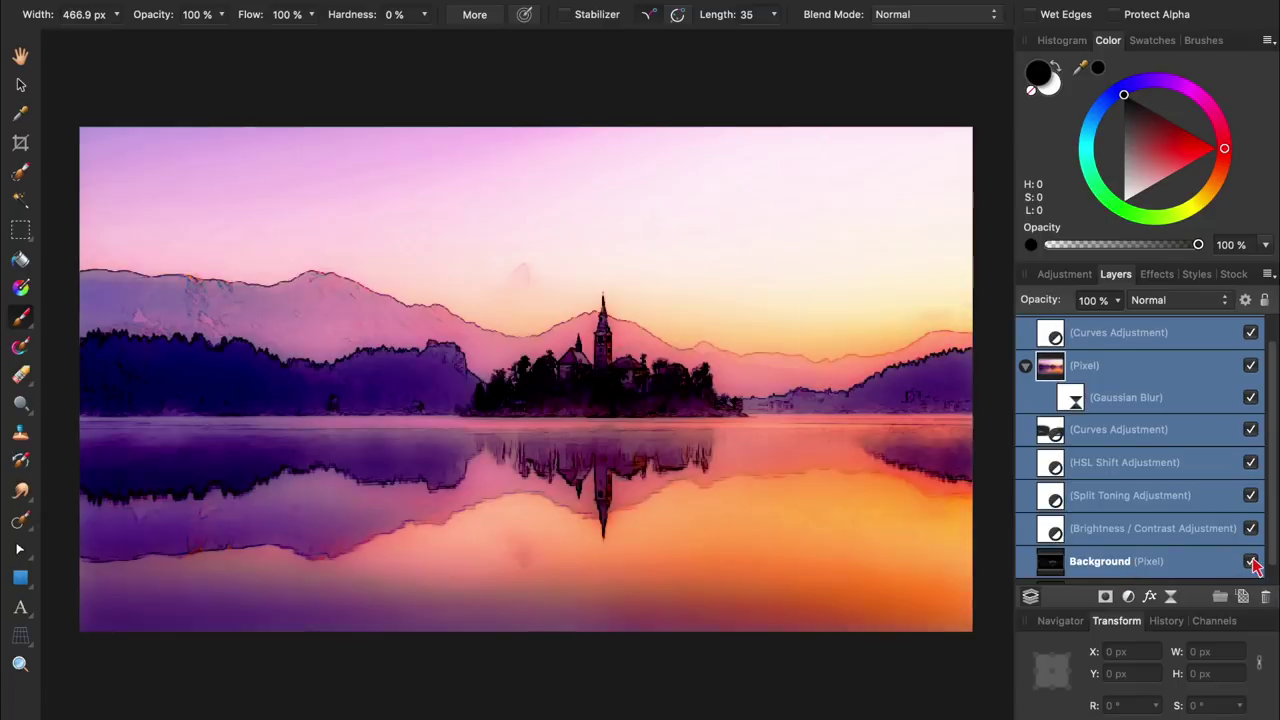